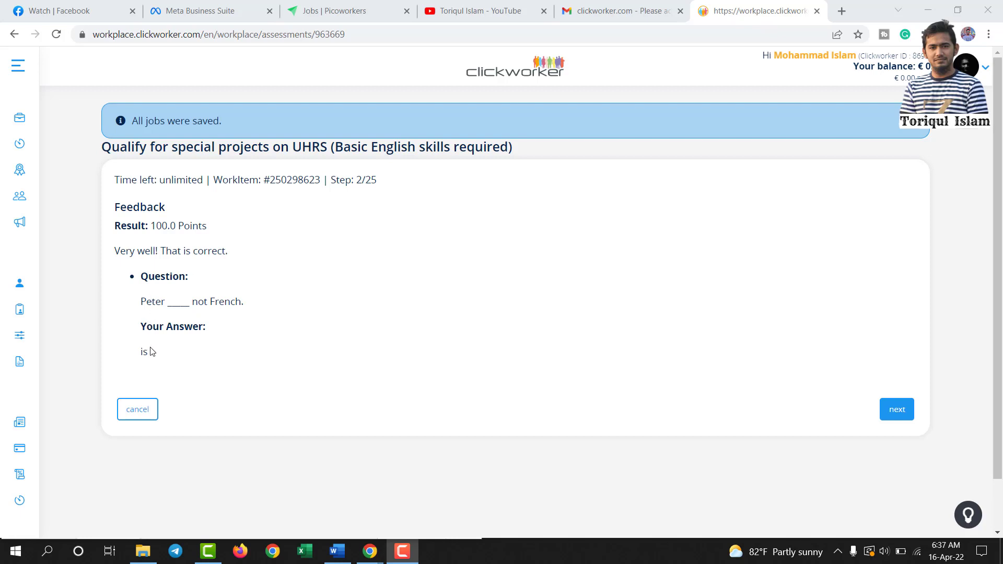
- Continue past the feedback, answer "You ____ when you have finished writing that report." with "can leave", and save it
click(898, 411)
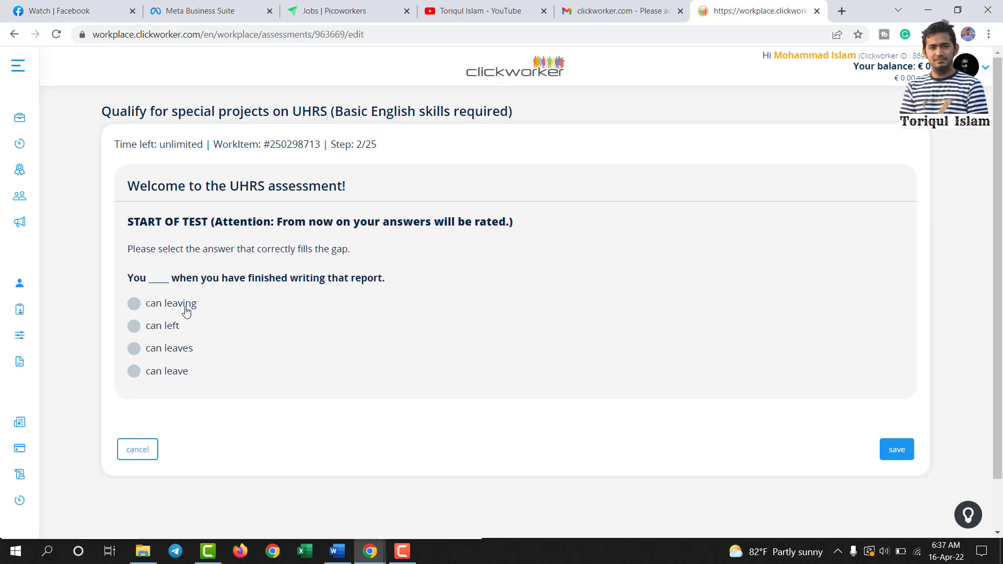
click(133, 304)
click(135, 371)
scroll(335, 380, down, 1)
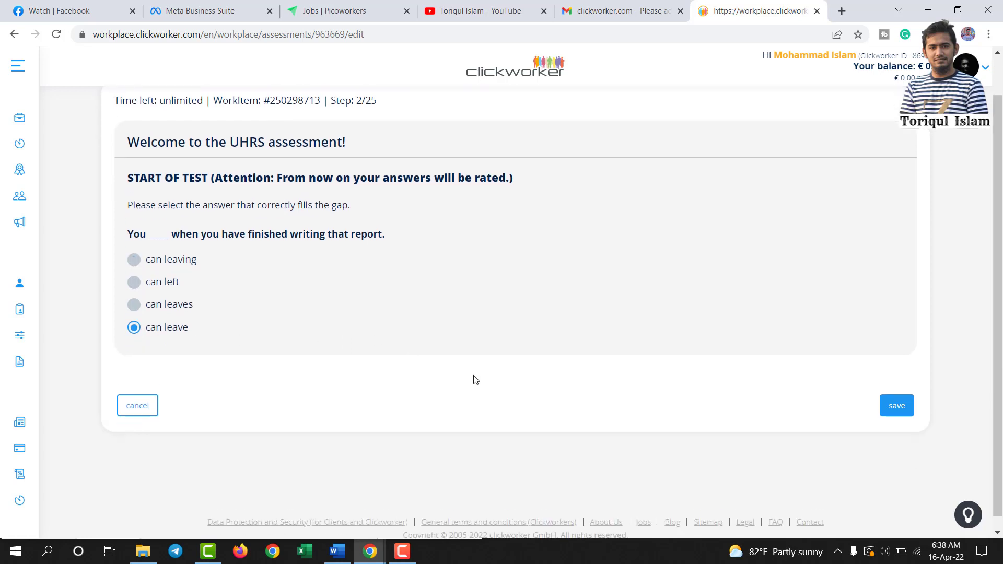
click(897, 394)
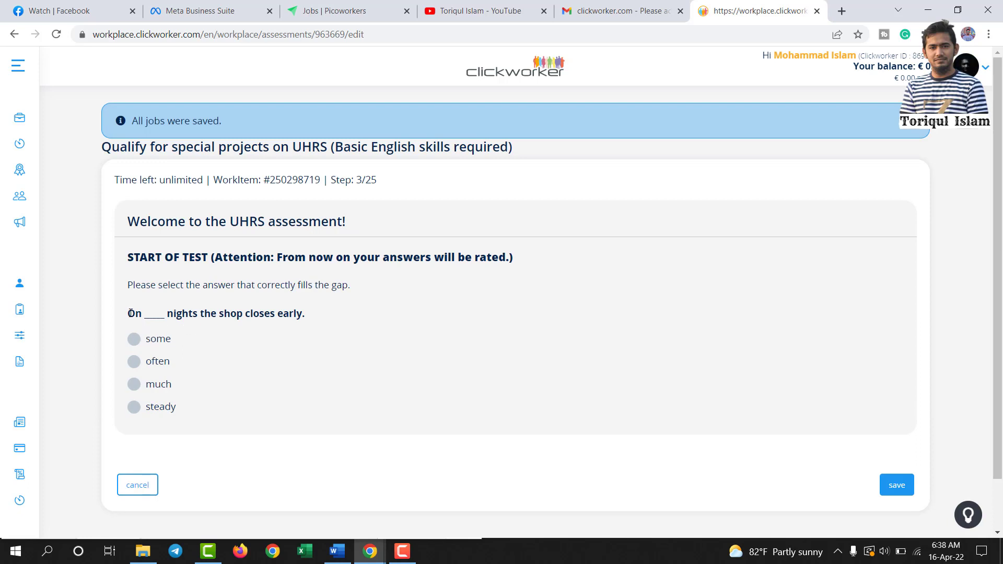
- Search Google for the question "On ____ nights the shop closes early." and open the Brainly result to read its answer
drag(130, 312, 308, 316)
right_click(307, 315)
click(329, 325)
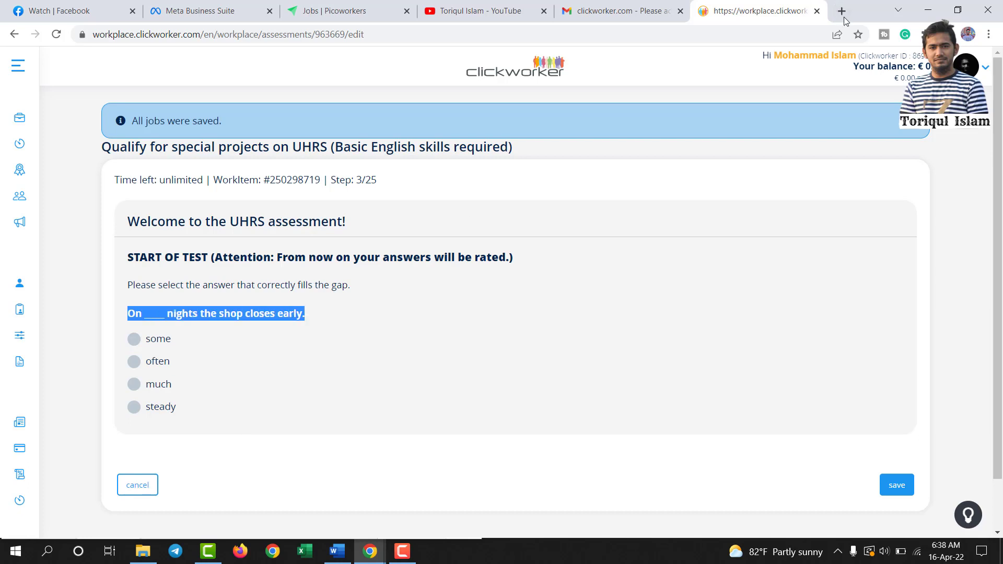
click(840, 10)
right_click(704, 32)
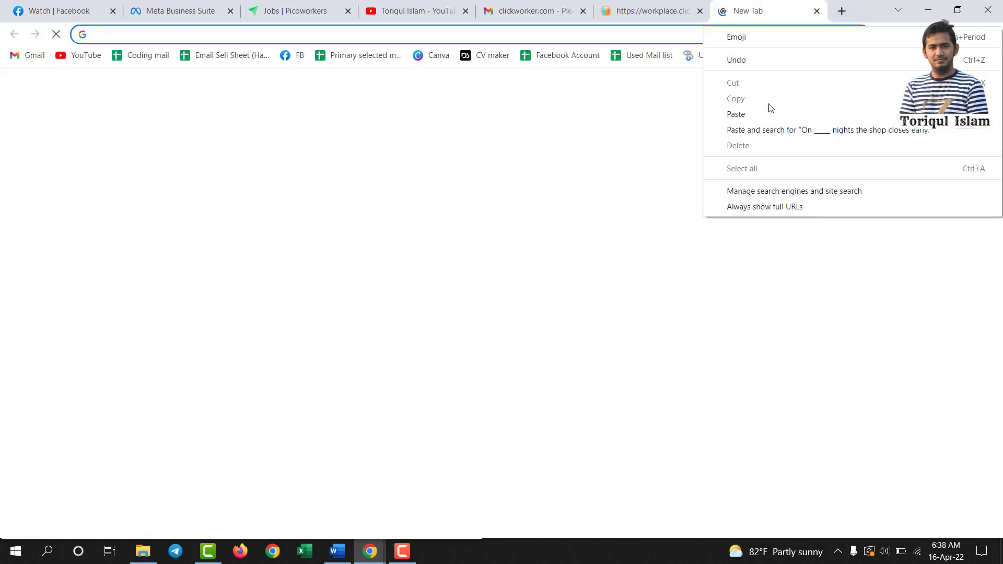
click(773, 130)
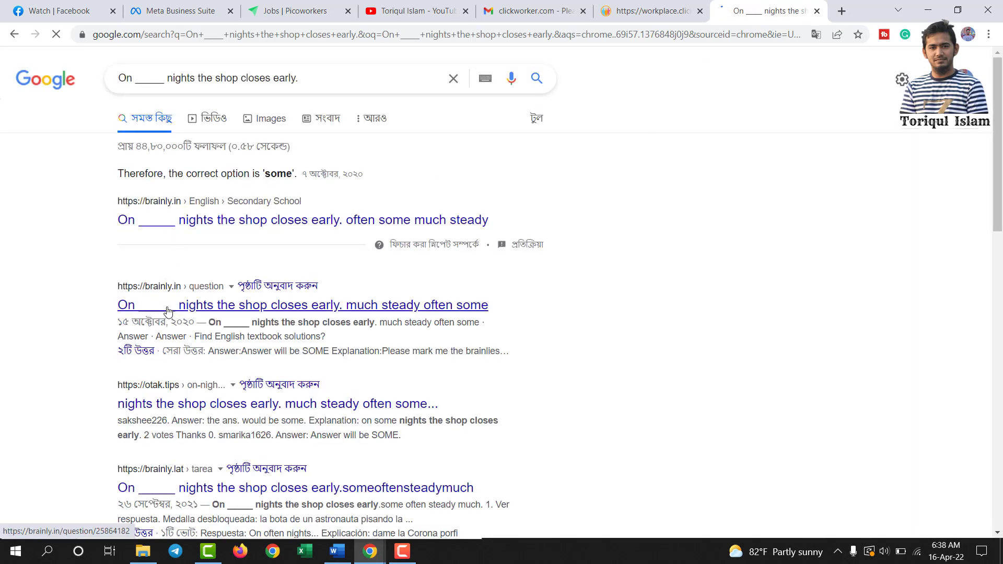
click(168, 312)
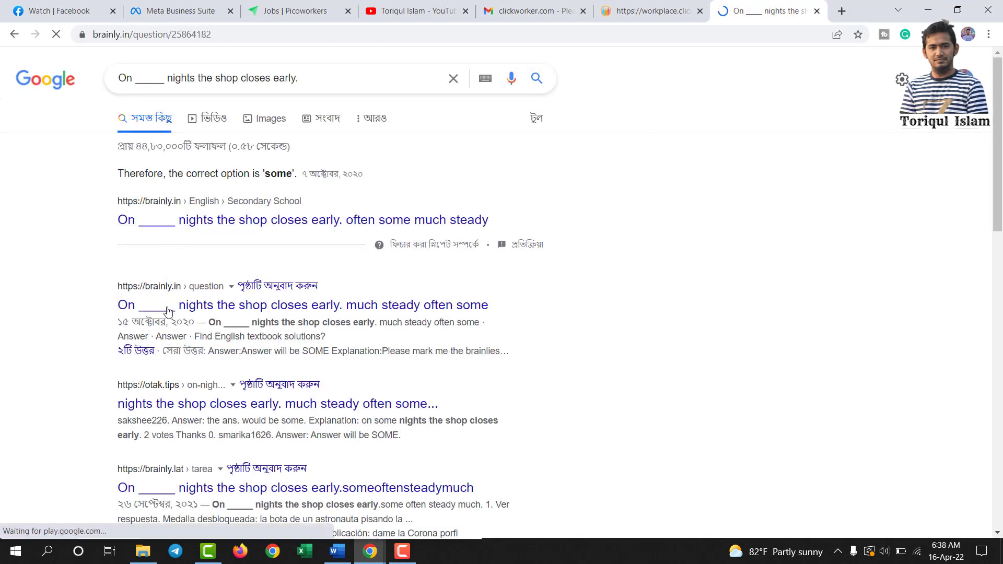
scroll(245, 309, down, 5)
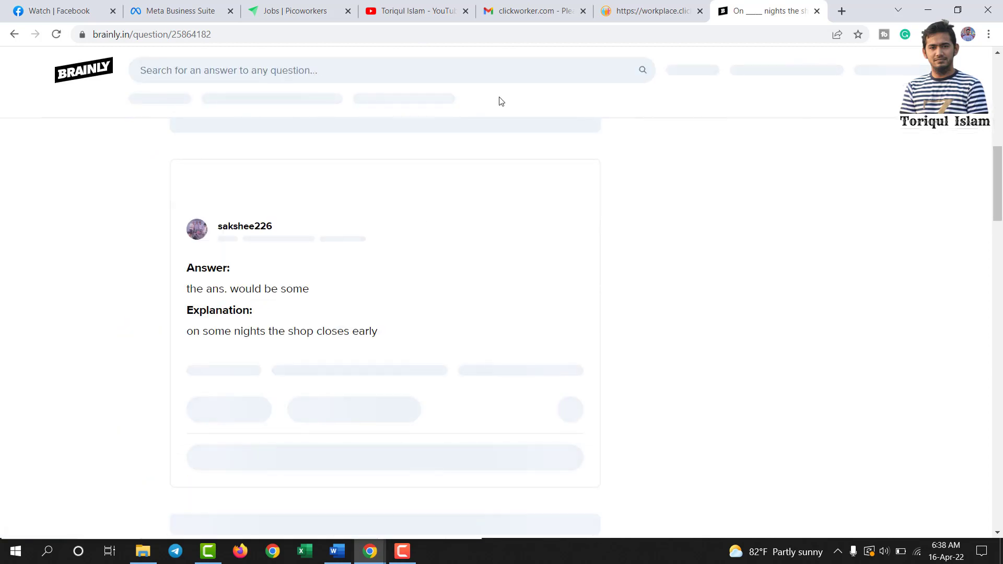
- Return to the assessment, answer the shop-closing question with "some", and save it
click(617, 7)
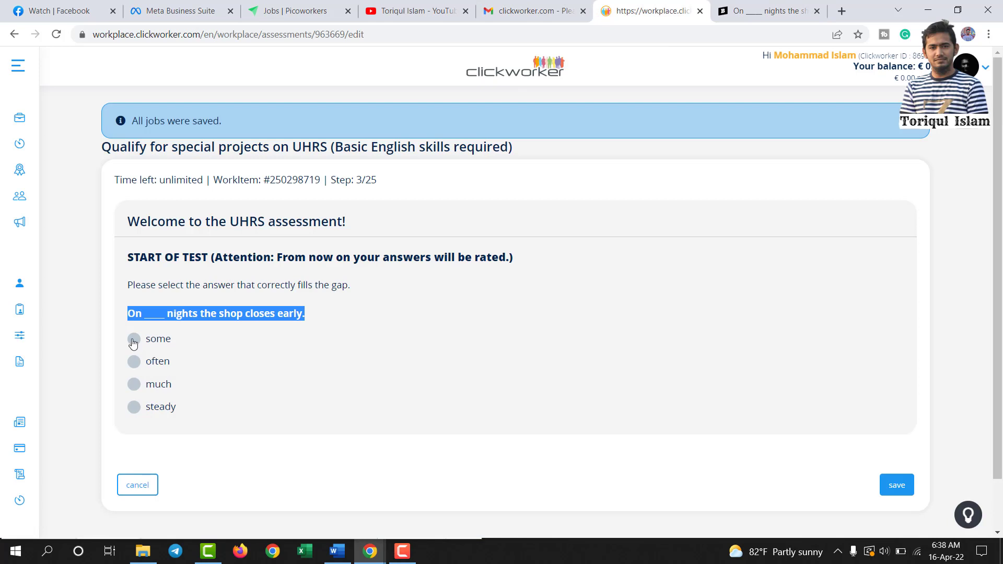
click(155, 345)
click(898, 487)
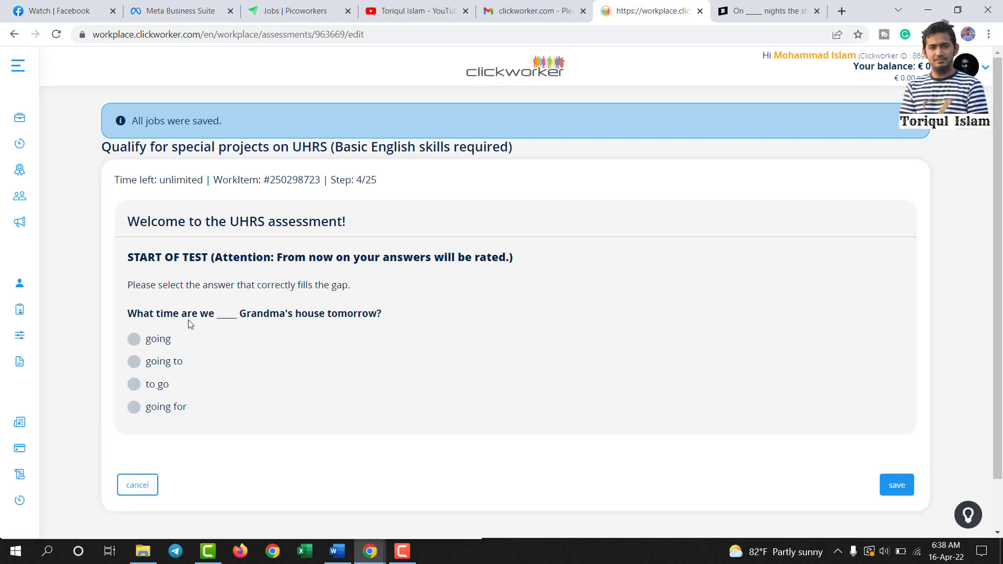
- Answer "What time are we ____ Grandma's house tomorrow?" with "going to" and save it
click(133, 340)
click(133, 362)
click(903, 481)
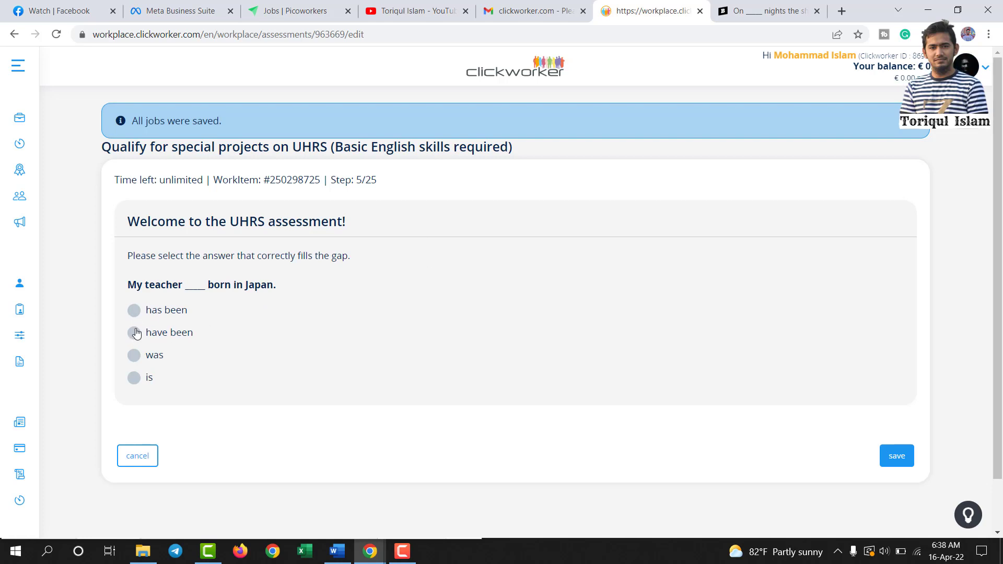
- Answer "My teacher ____ born in Japan." with "was" and the office attendance question with "is", saving each
click(134, 355)
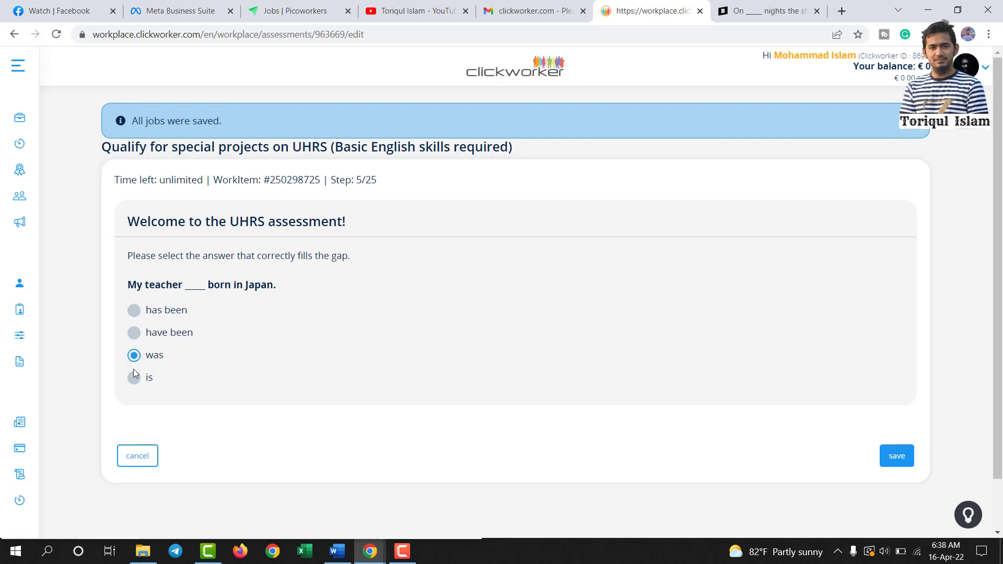
click(896, 455)
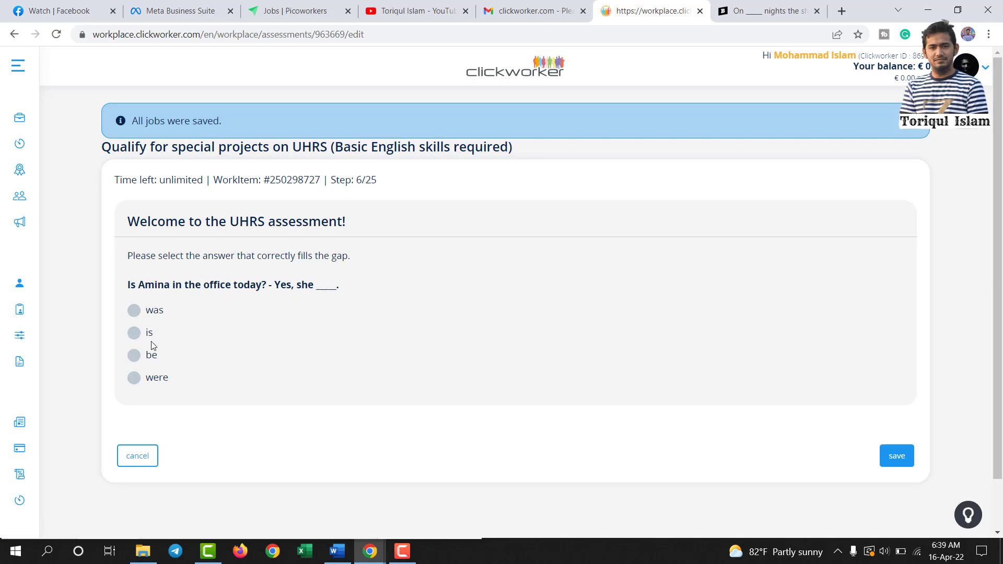
click(149, 336)
click(896, 455)
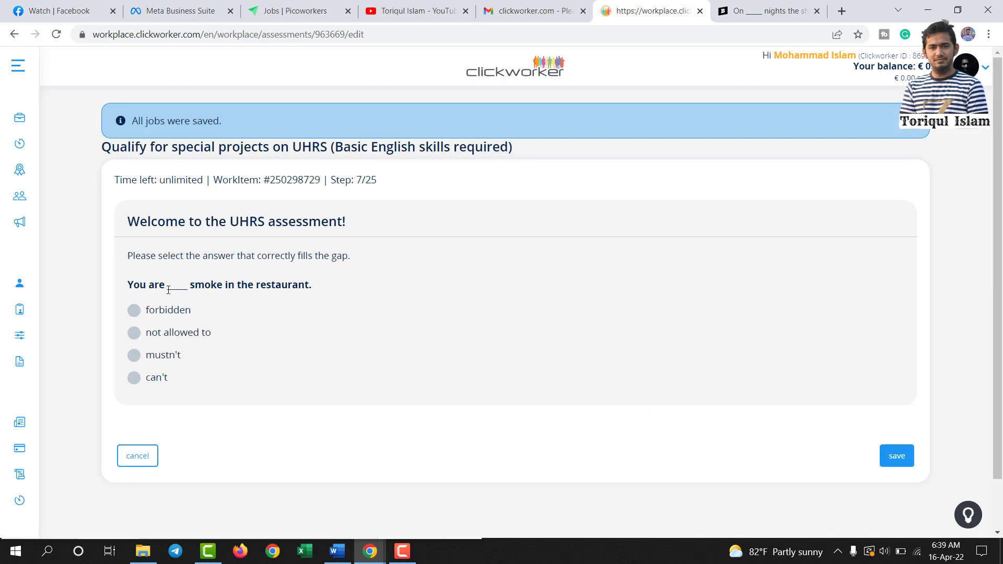
- Answer "You are ____ smoke in the restaurant." with "not allowed to" and save it
click(130, 381)
click(134, 333)
click(897, 455)
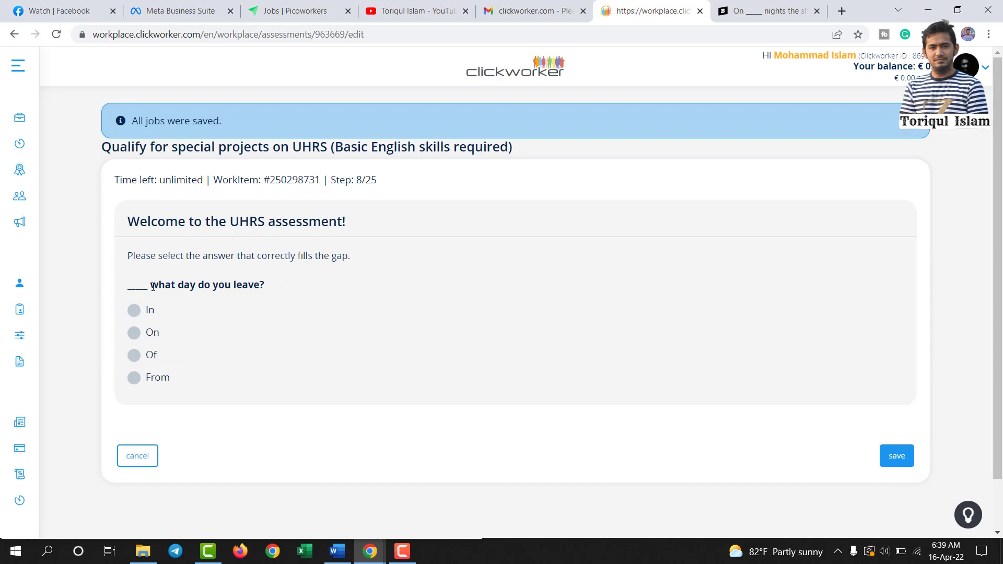
- Look up "what day do you leave?" on Google and Brainly, then answer that question with "From" and save it
drag(152, 286, 762, 12)
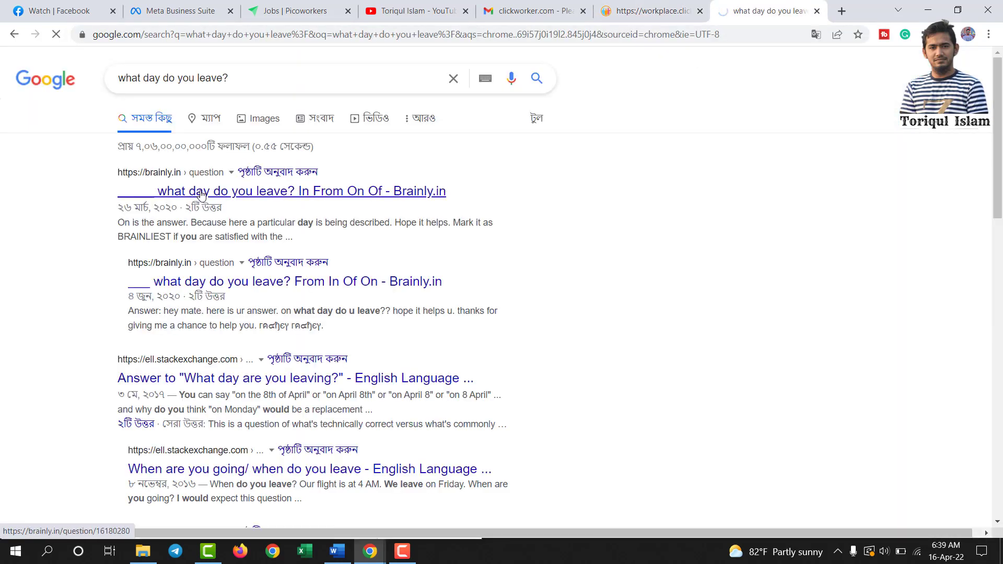
click(201, 192)
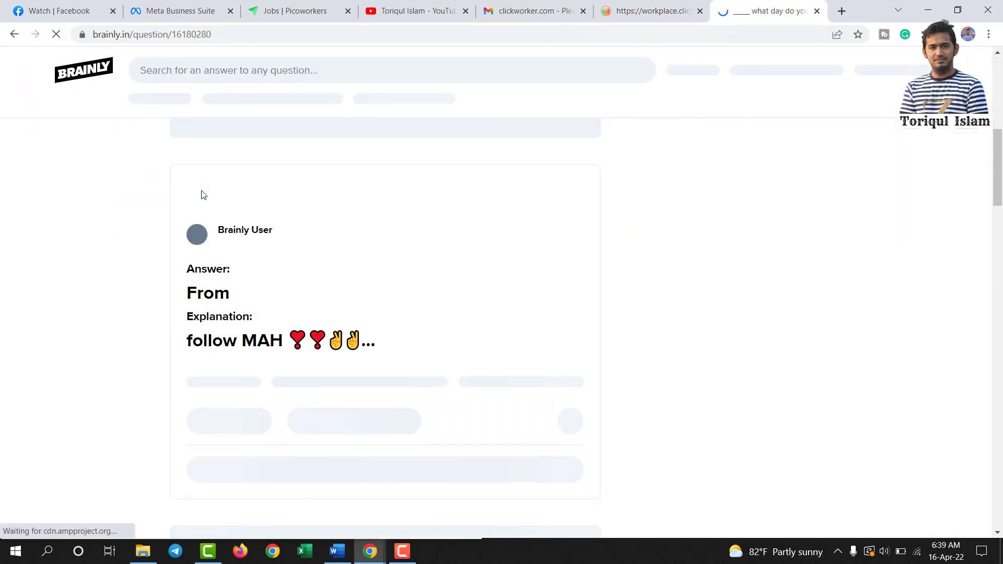
key(ctrl+shift+Tab)
click(157, 377)
click(882, 455)
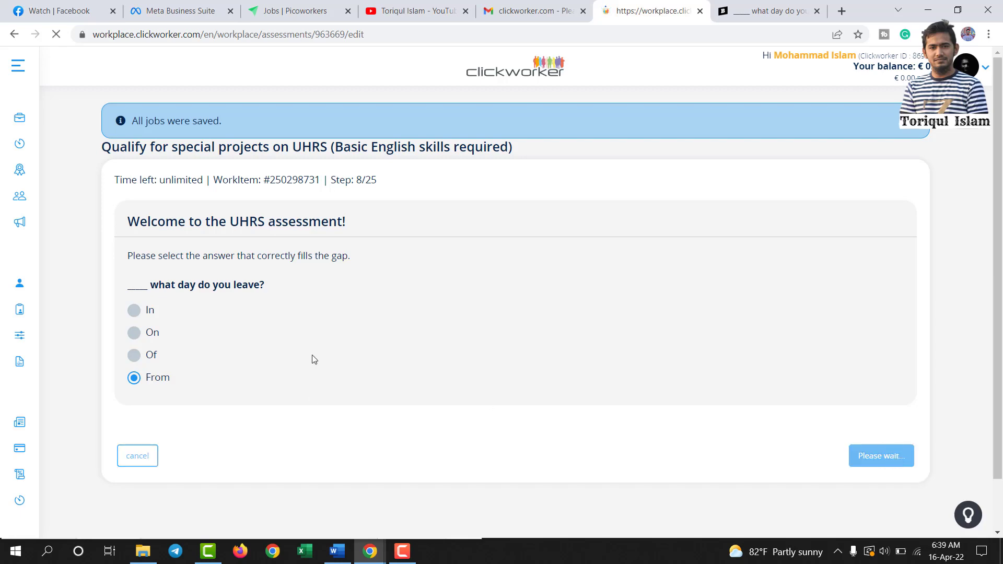
- Search Google for "The singer was popular because he knew ____ the crowd." and open the Brainly result to read its answer
drag(131, 286, 406, 286)
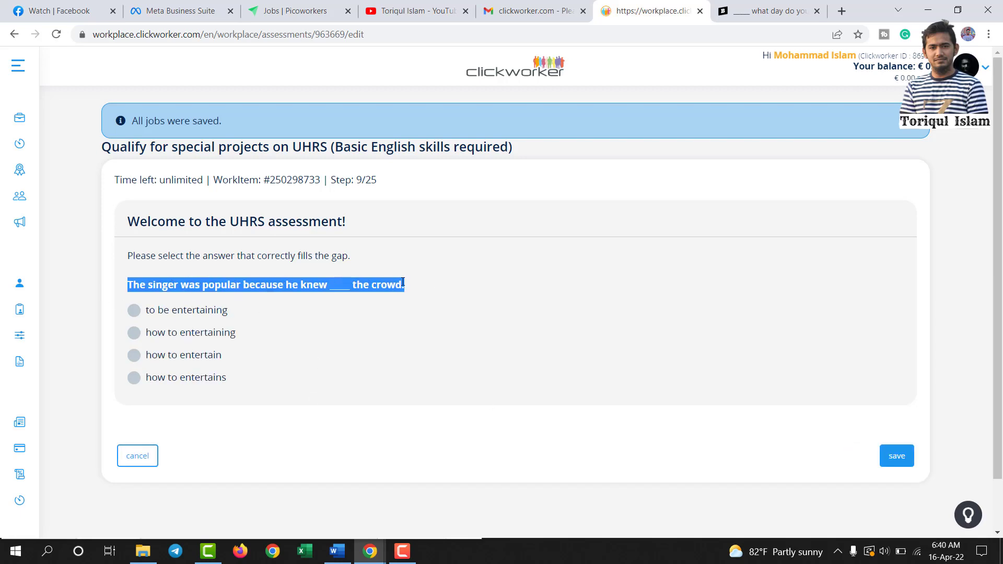
right_click(379, 282)
click(389, 287)
click(767, 10)
click(457, 37)
text(The singer was popular because he knew ____ the crowd.)
key(Return)
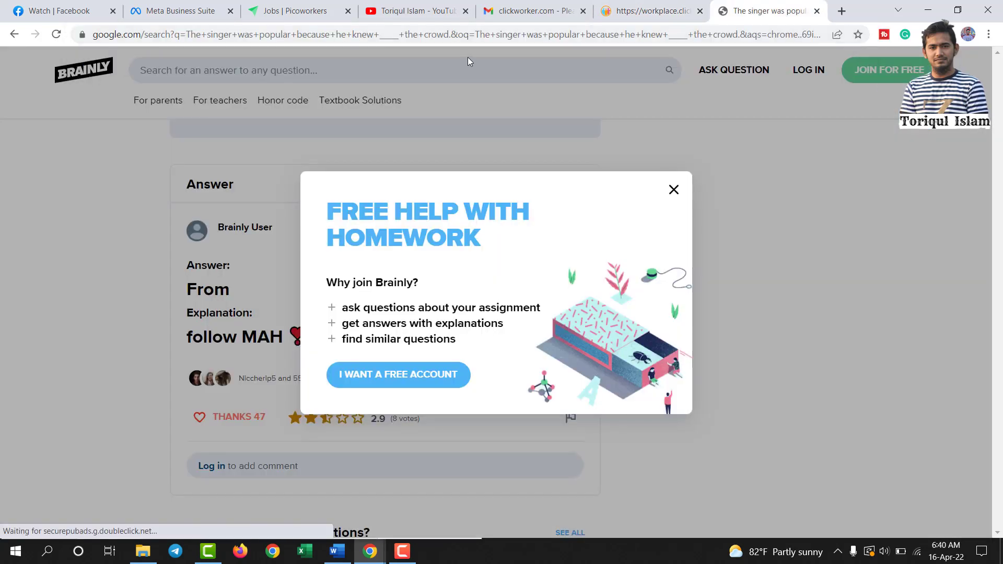
click(219, 191)
scroll(254, 198, down, 5)
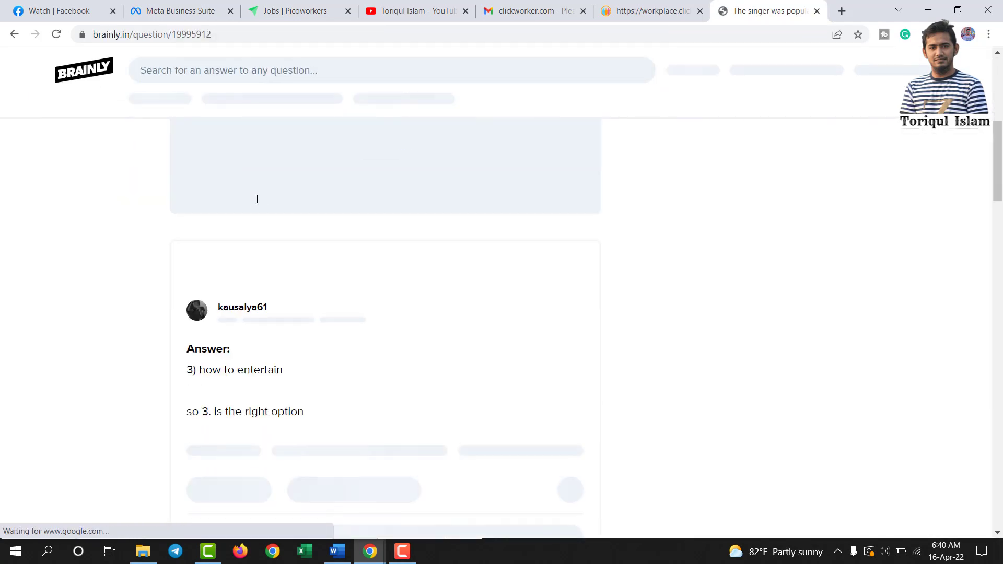
- Return to the assessment, answer the singer question with "how to entertain", and save it
click(645, 9)
click(134, 356)
click(896, 455)
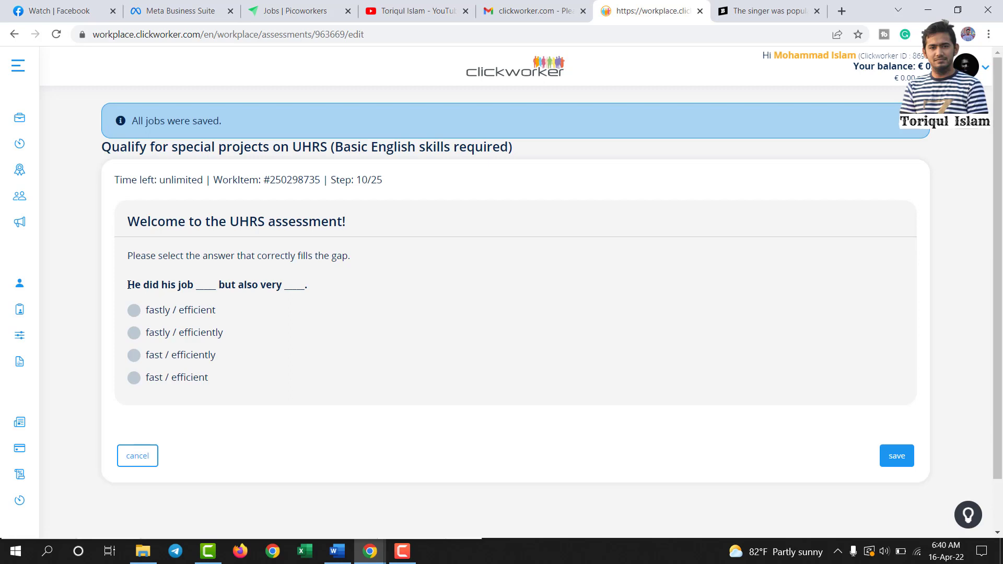
- Search Google for "He did his job ____ but also very ____." and open the Brainly result to read its answer
drag(128, 285, 307, 285)
right_click(290, 286)
click(313, 293)
click(767, 10)
click(341, 35)
text(He did his job ____ but also very ____.)
key(Return)
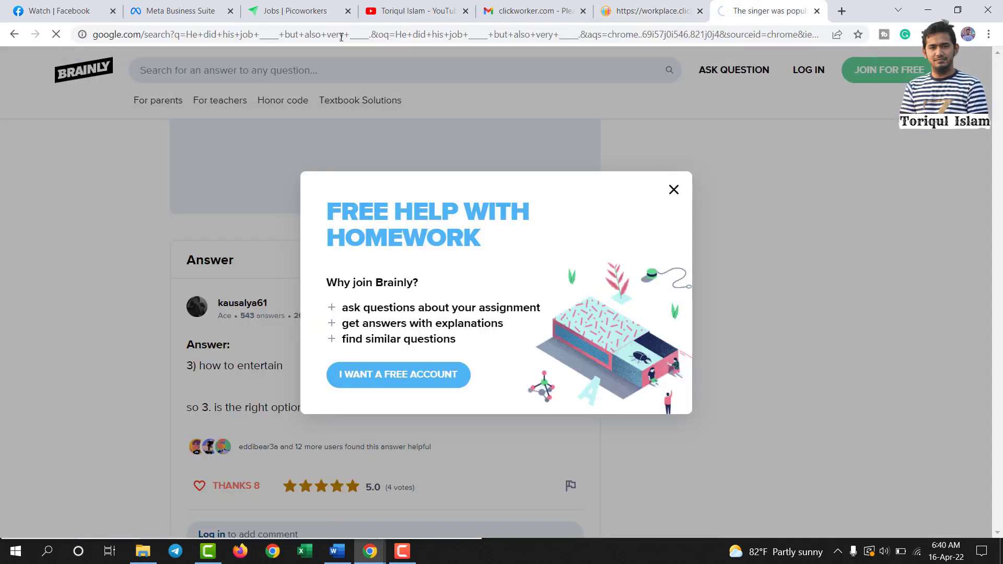
click(326, 284)
scroll(326, 282, down, 10)
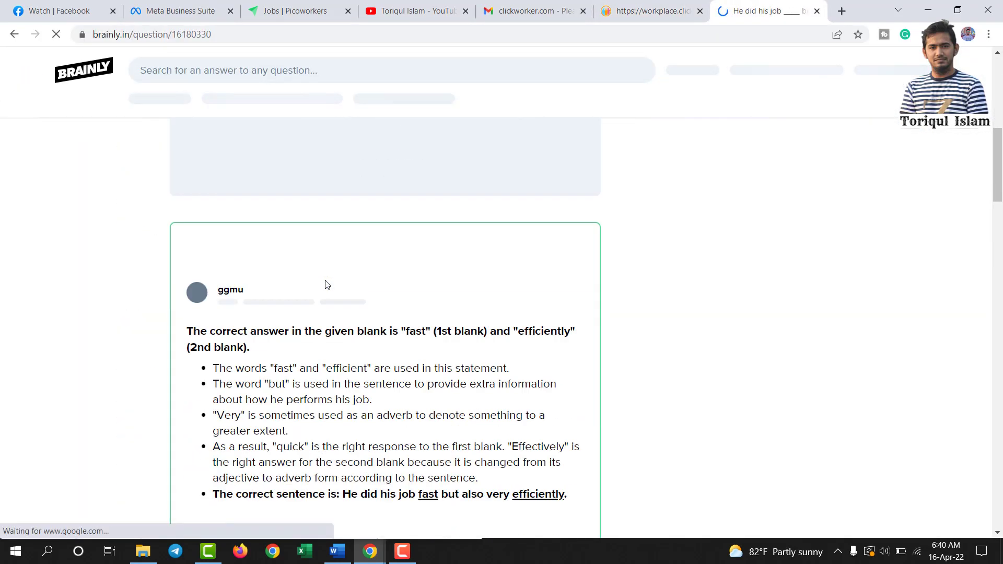
- Recheck the Brainly explanation, answer the job question in the assessment with "fast / efficiently", and save it
click(651, 10)
click(739, 5)
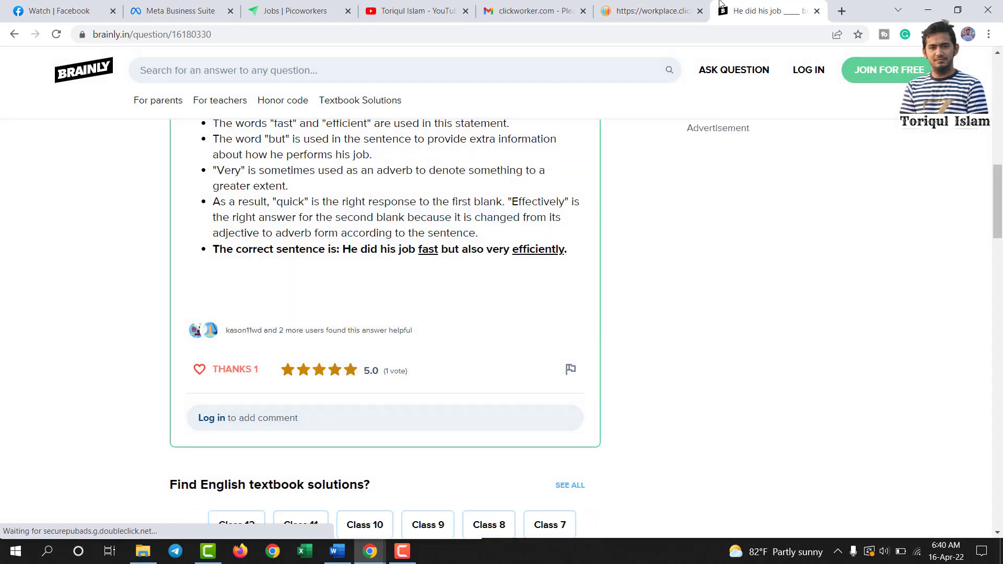
click(652, 10)
click(134, 359)
click(893, 457)
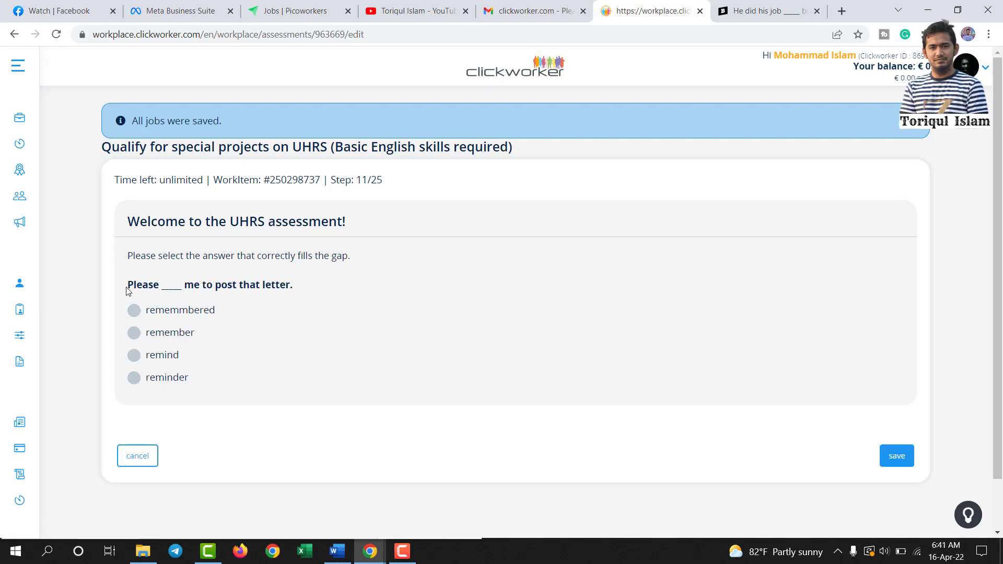
- Search Google for "Please ____ me to post that letter." and open the Brainly result to read its answer
drag(127, 287, 291, 287)
right_click(287, 288)
click(318, 296)
click(768, 11)
click(619, 36)
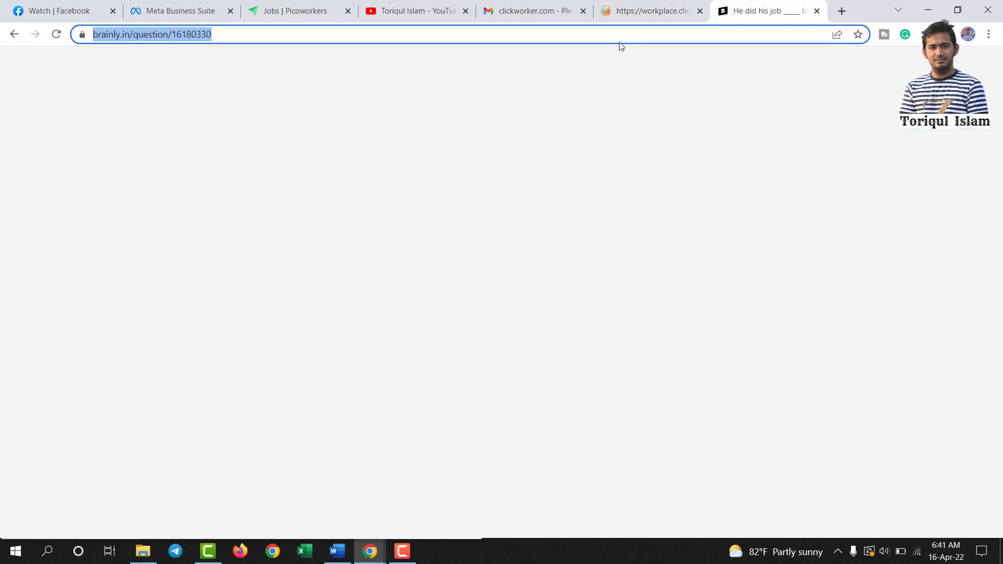
key(ctrl+v)
key(Return)
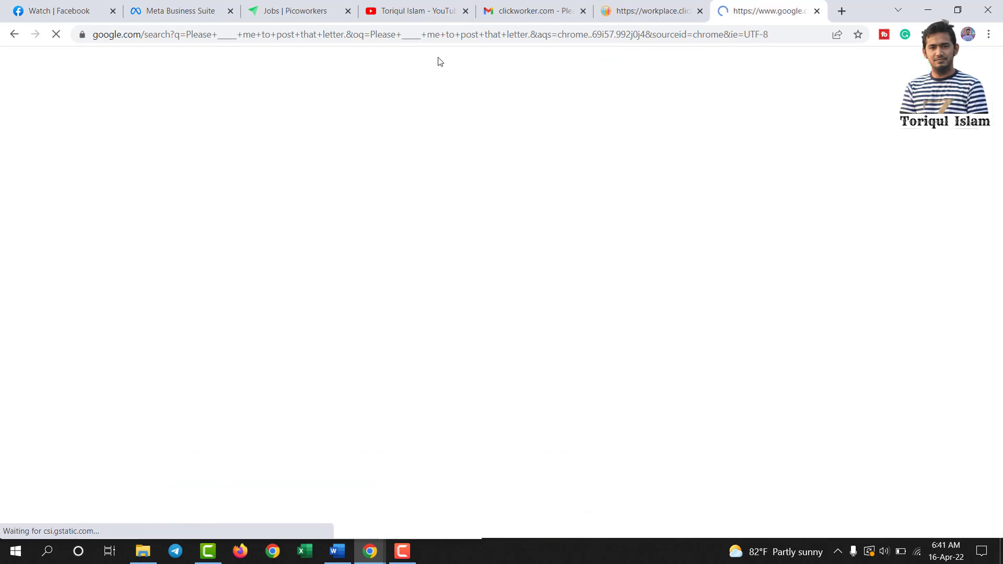
click(238, 196)
scroll(236, 197, down, 5)
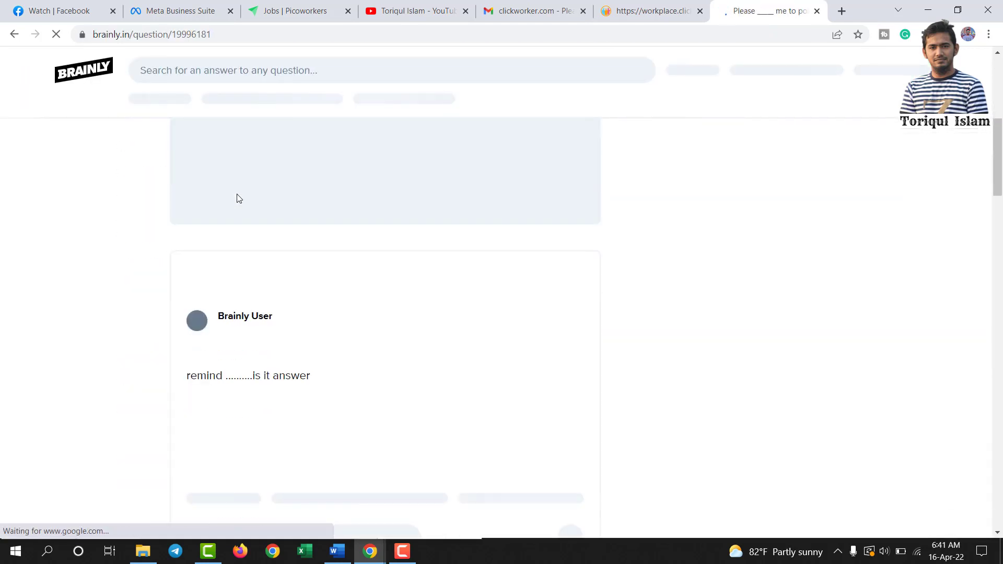
- Answer the letter question in the assessment with "remind" and "How ____ your trip?" with "was", saving each
click(651, 11)
click(160, 357)
click(896, 456)
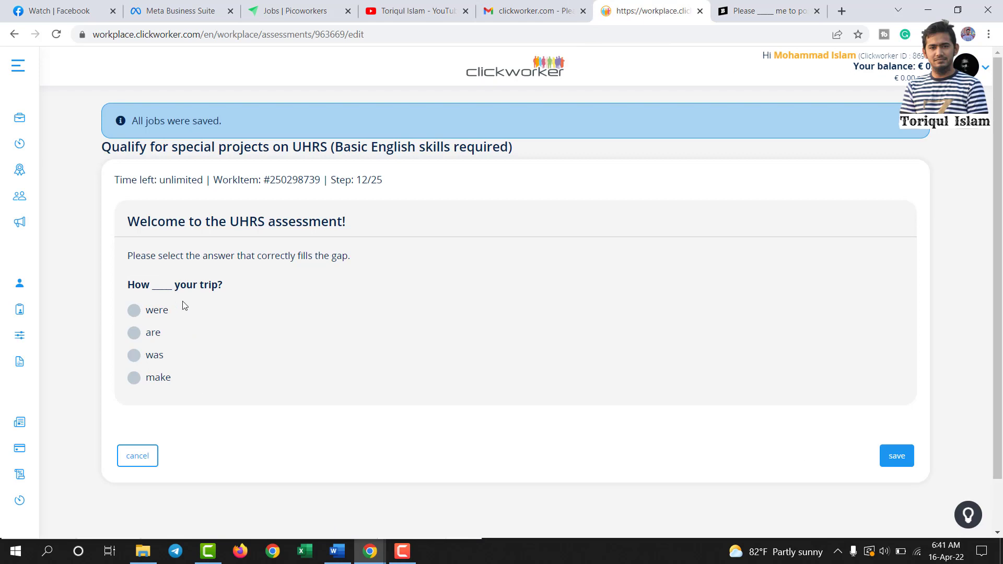
click(135, 356)
click(895, 458)
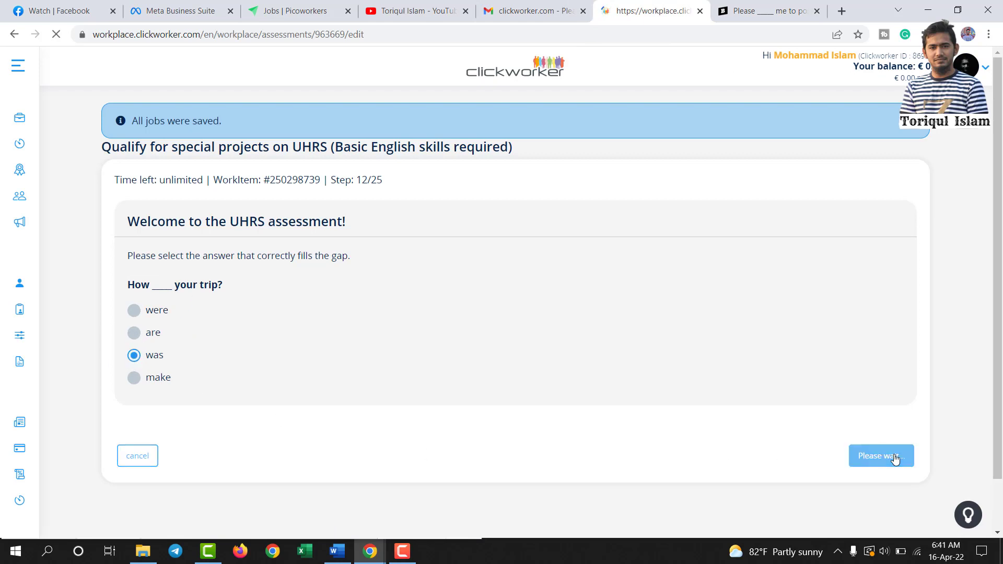
- Search Google for "You shouldn't open the window ____ you have to." and open the Brainly result to read its answer
drag(126, 286, 673, 32)
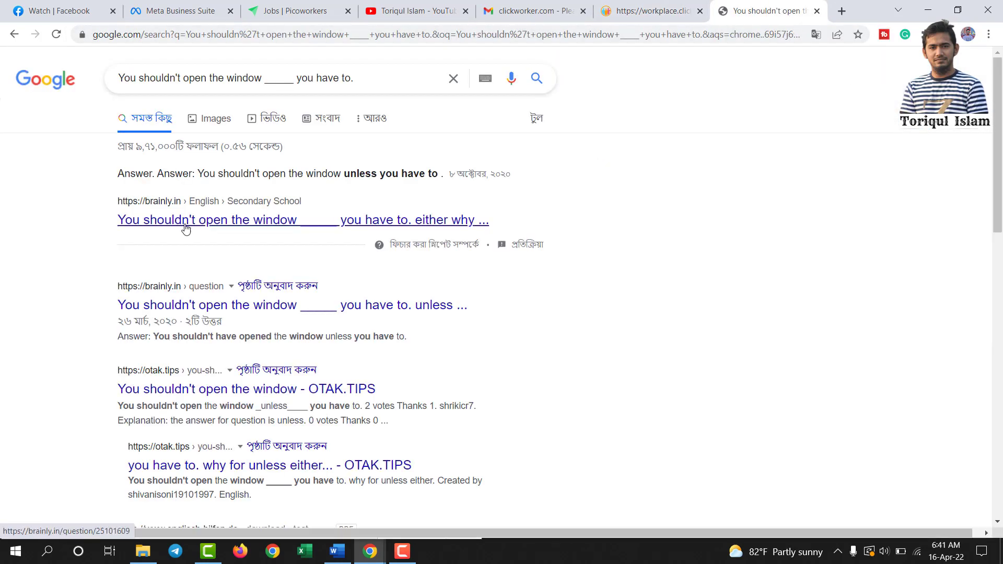
click(185, 225)
scroll(193, 213, down, 5)
- Return to the assessment, answer the window question with "unless", and save it
click(637, 5)
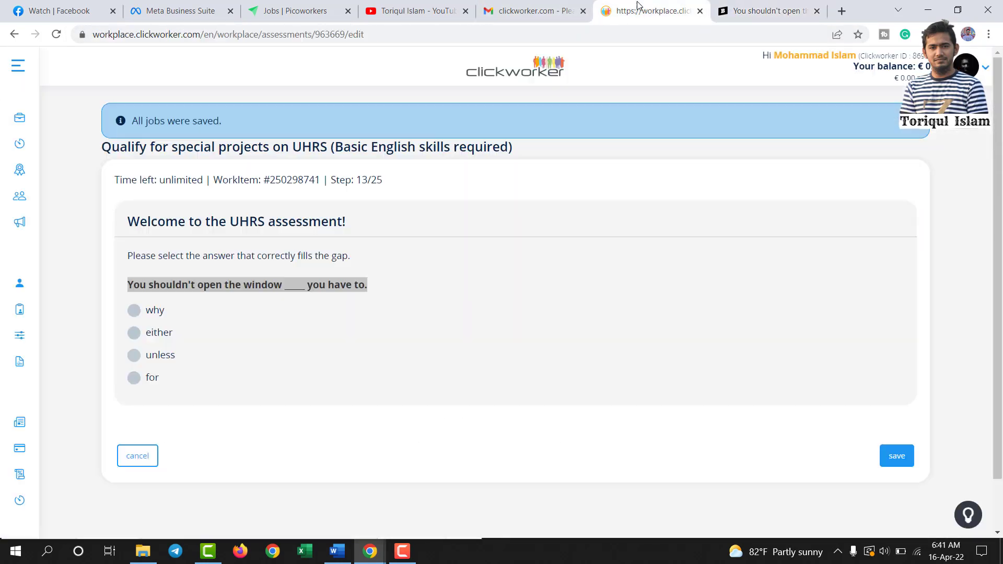
click(157, 355)
click(890, 456)
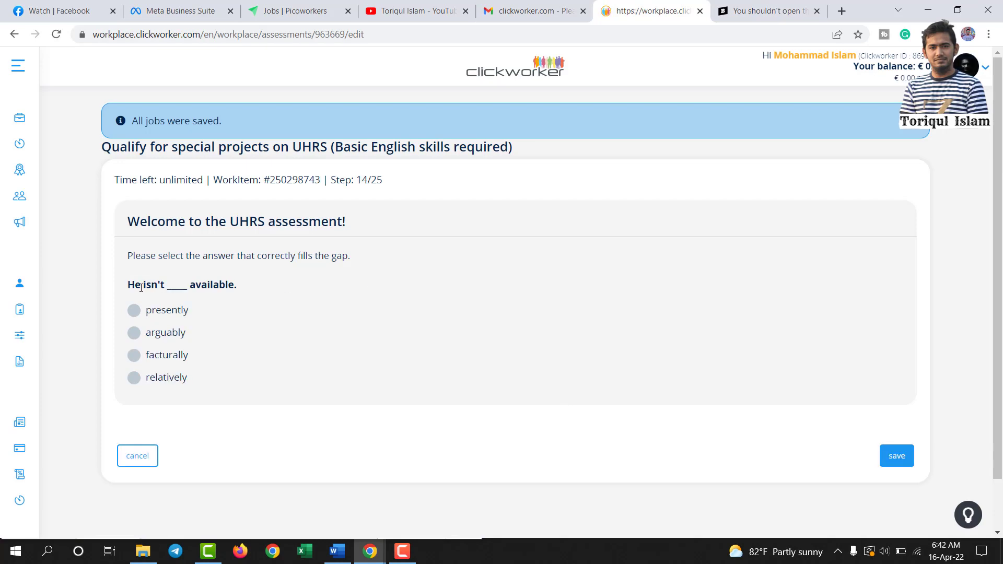
- Copy the question "He isn't ____ available." from the assessment and search Google for it
triple_click(141, 288)
mouse_move(238, 284)
mouse_down()
mouse_move(130, 284)
mouse_move(233, 285)
mouse_up()
right_click(167, 293)
right_click(233, 285)
click(262, 293)
click(768, 10)
click(631, 34)
key(ctrl+v)
key(Return)
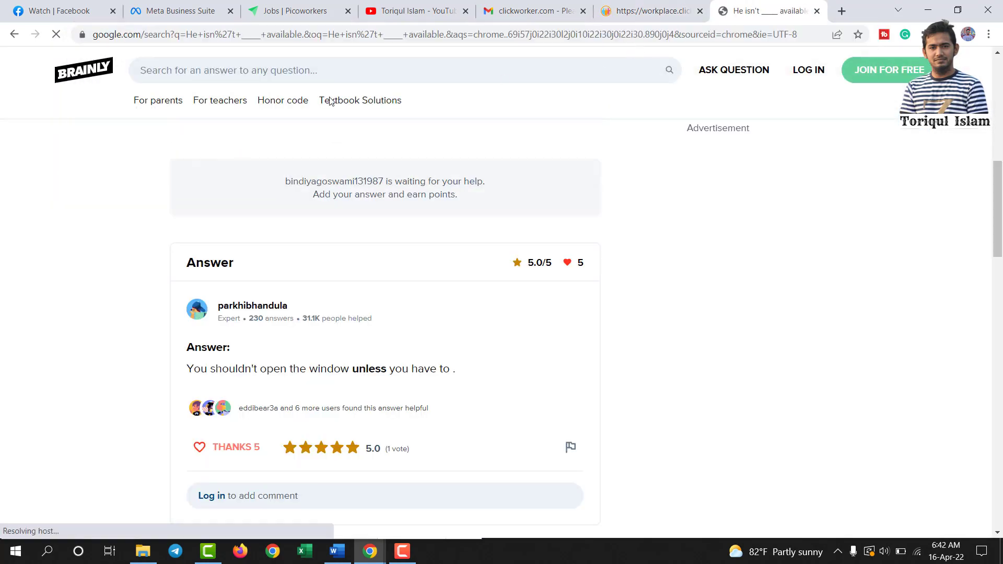
- Check the Brainly answer for "He isn't ____ available.", answer the assessment question with "presently", and save it
click(175, 219)
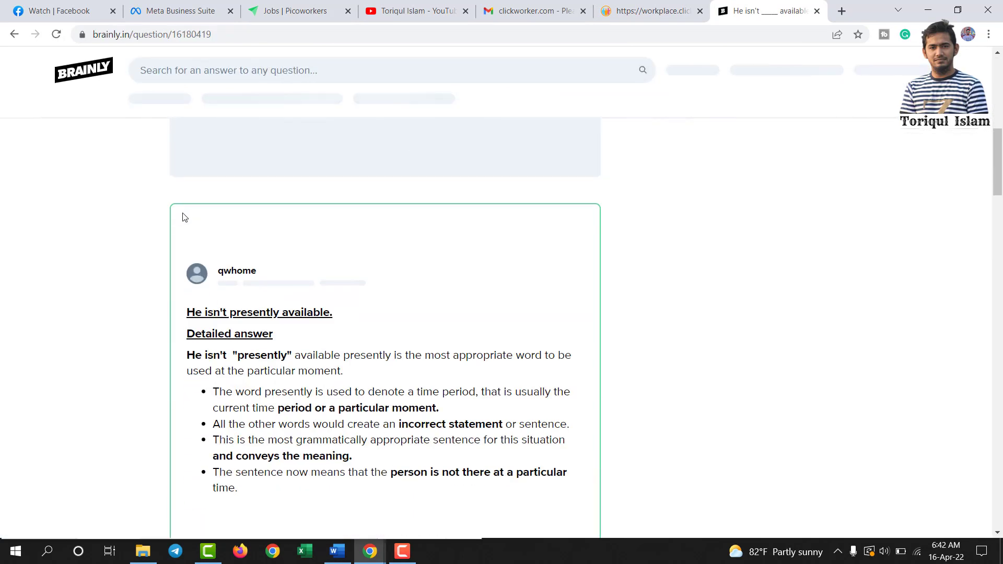
key(ctrl+shift+Tab)
click(896, 456)
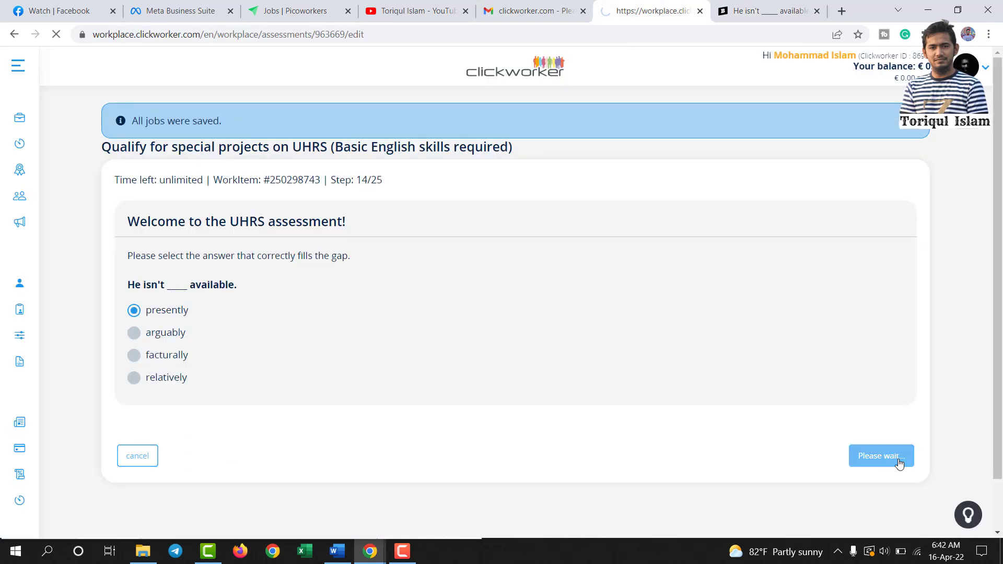
- Copy the question "I would travel more if it ____ so expensive.", search Google for it, and open the first Brainly result
drag(127, 285, 336, 296)
key(ctrl+c)
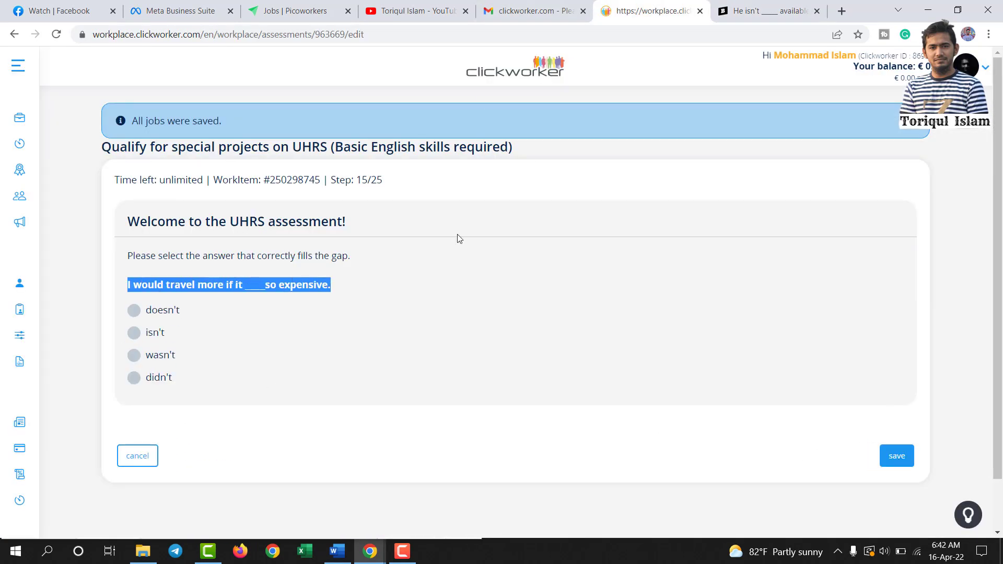
key(ctrl+Tab)
click(606, 34)
key(ctrl+v)
key(Return)
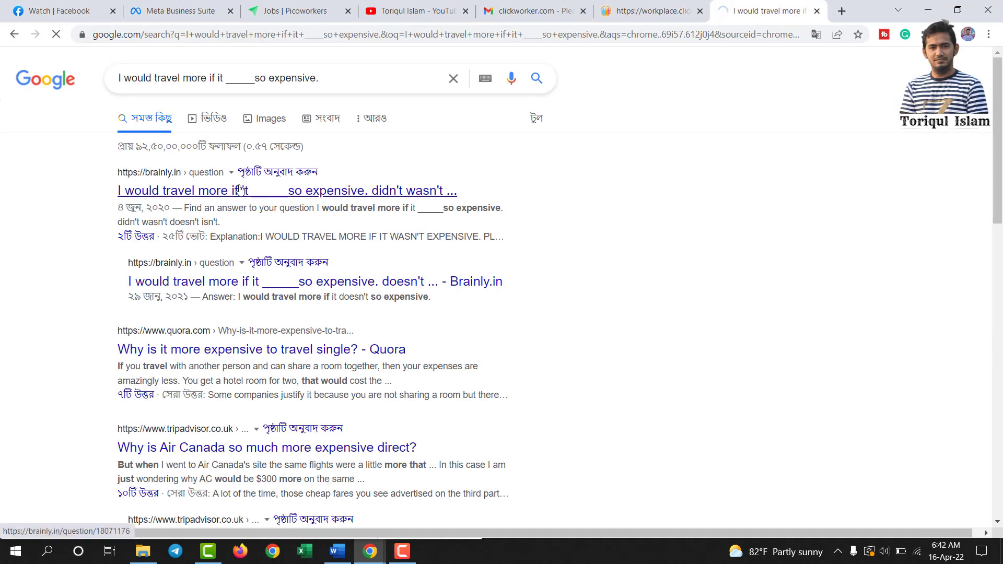
click(237, 192)
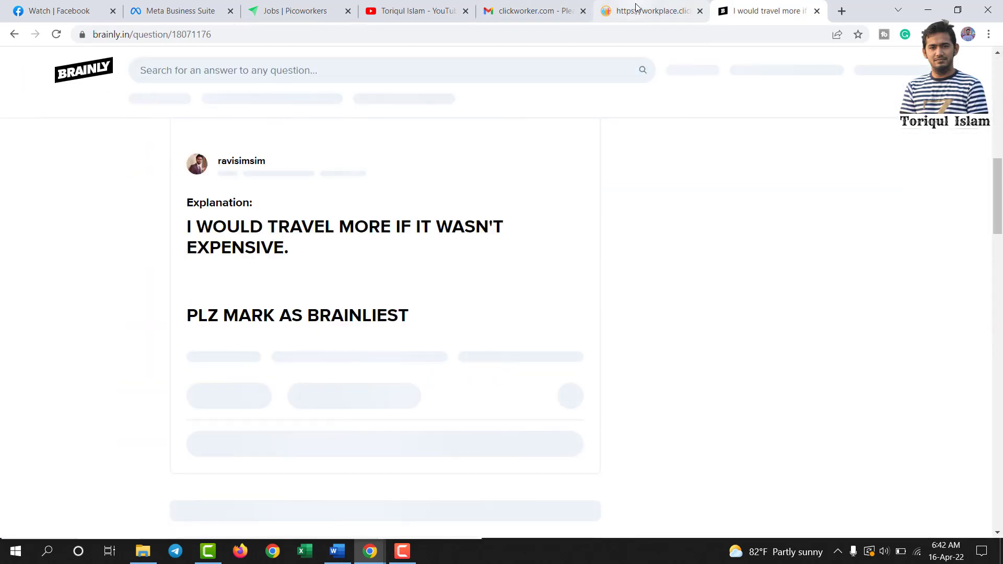
- Return to the assessment, answer the travel question with "wasn't", and save it
click(647, 10)
click(134, 356)
click(898, 455)
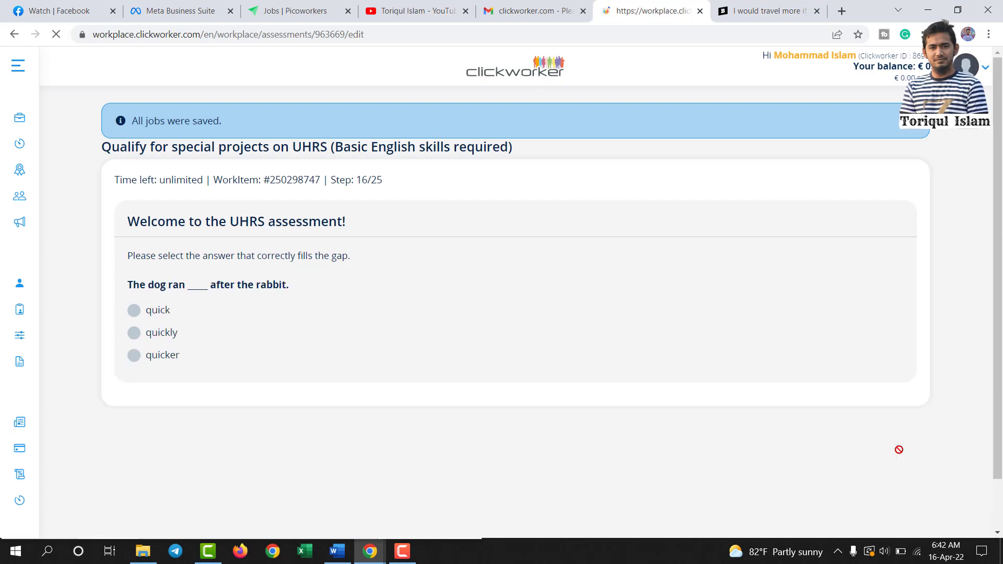
- Copy the question "The dog ran ____ after the rabbit." from the assessment and search Google for it
drag(127, 284, 287, 285)
right_click(283, 288)
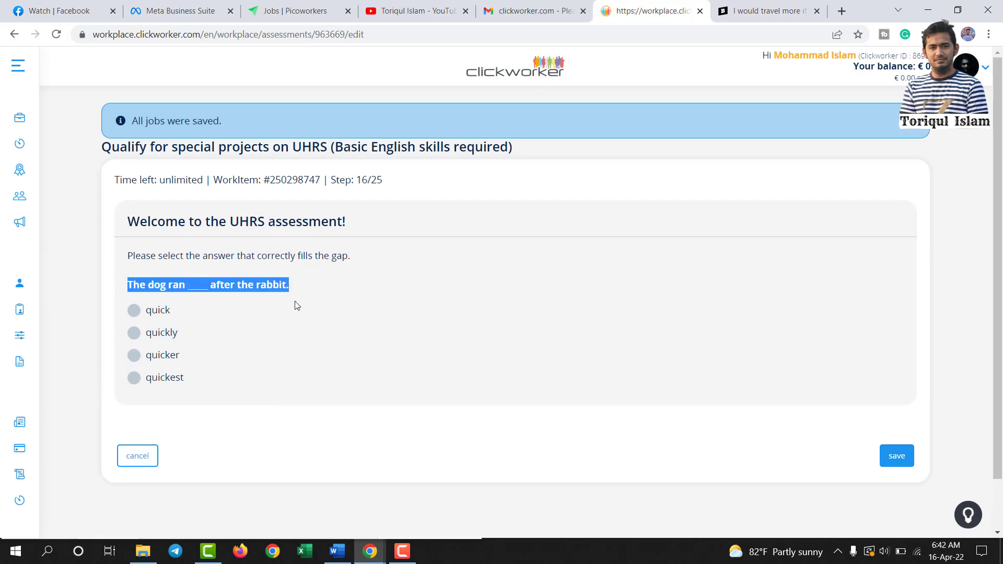
click(294, 300)
key(ctrl+Tab)
click(550, 35)
key(ctrl+v)
key(Return)
- Answer the rabbit question with "quickly", check it against the Brainly result, and save the answer
click(647, 11)
click(134, 333)
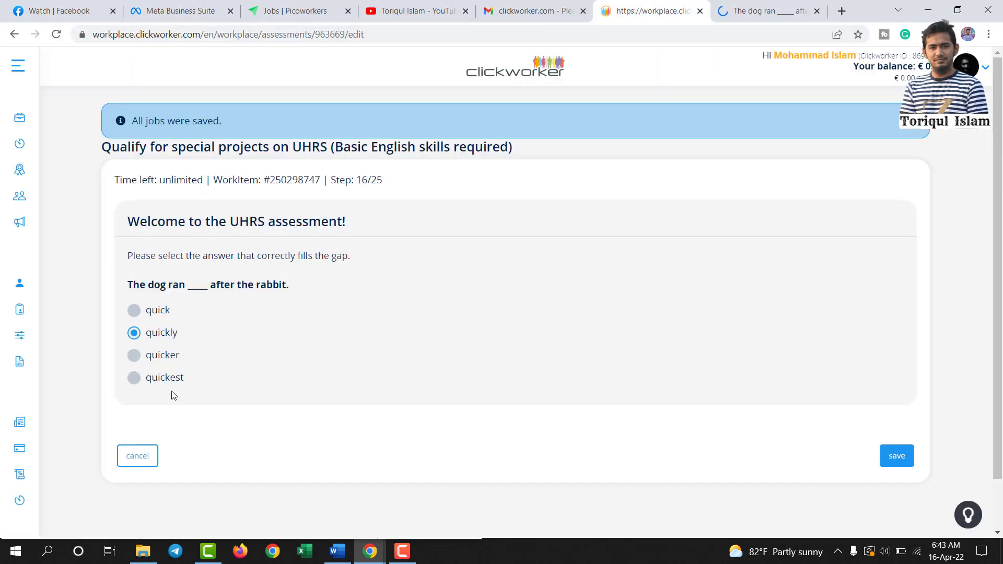
click(768, 11)
click(232, 223)
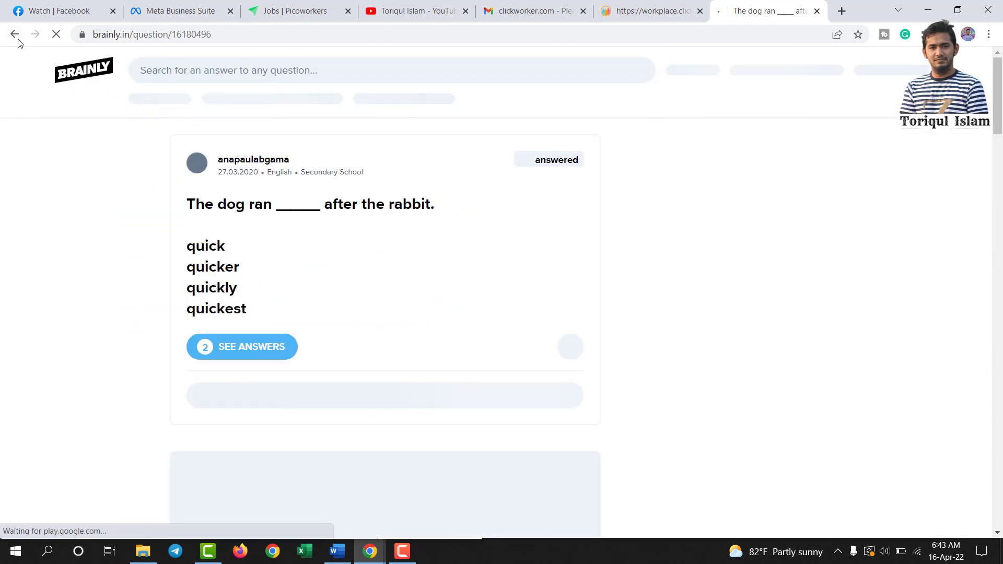
key(alt+Left)
click(650, 10)
click(896, 399)
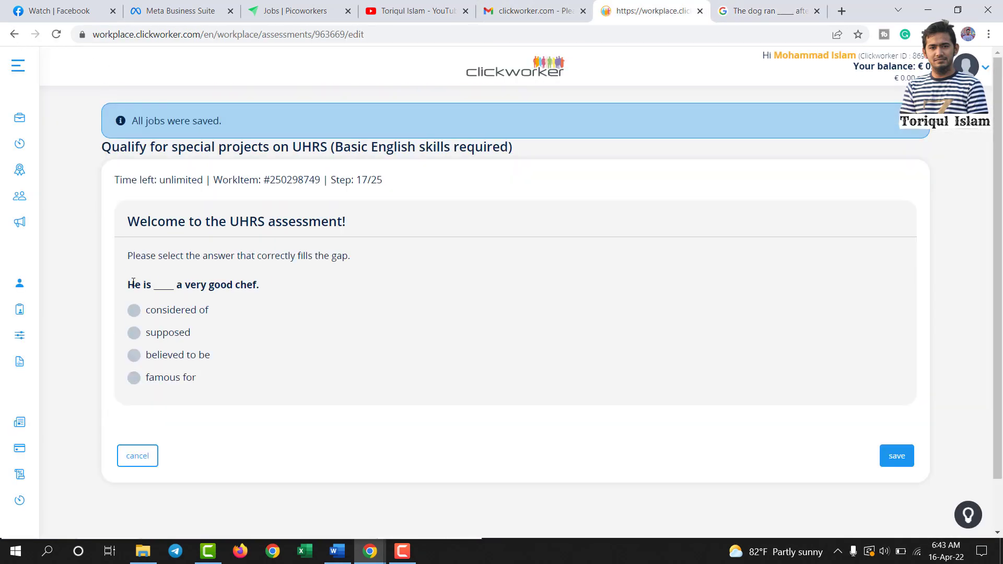
- Copy the question "He is ____ a very good chef." from the assessment and search Google for it
drag(128, 282, 264, 287)
key(ctrl+c)
click(768, 10)
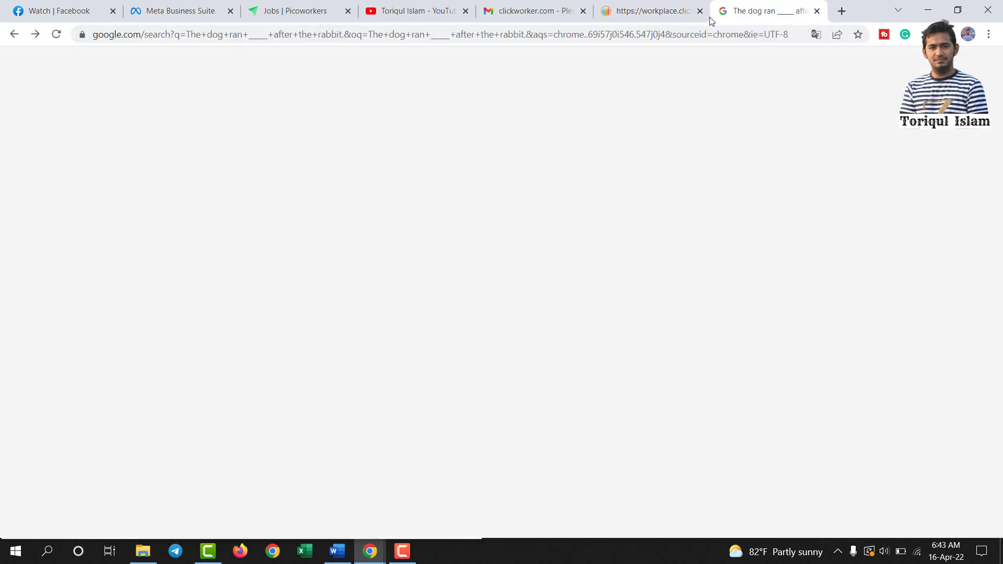
click(101, 81)
key(ctrl+a)
key(ctrl+v)
key(Return)
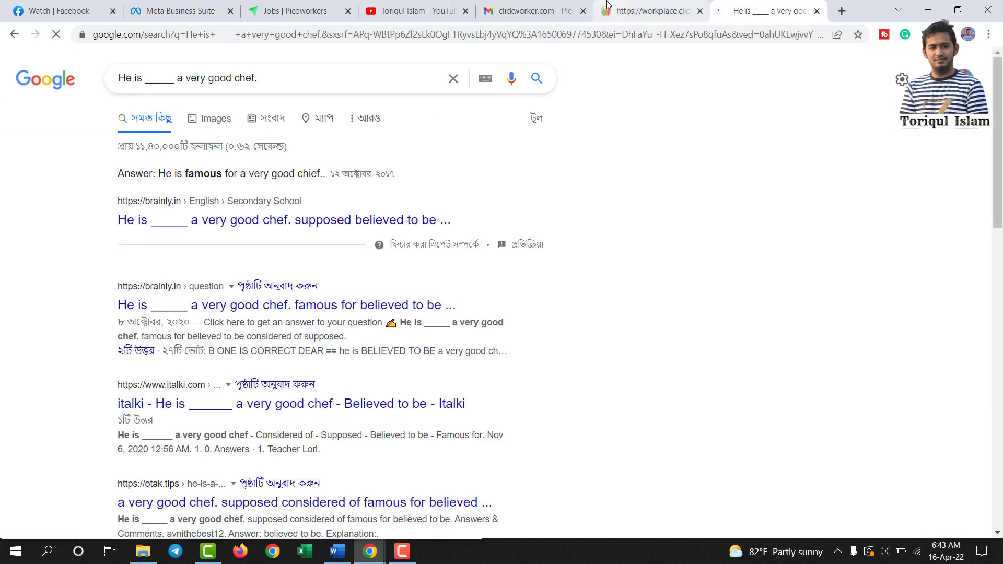
- Return to the assessment, answer the chef question with "famous for", and save it
click(650, 11)
click(159, 378)
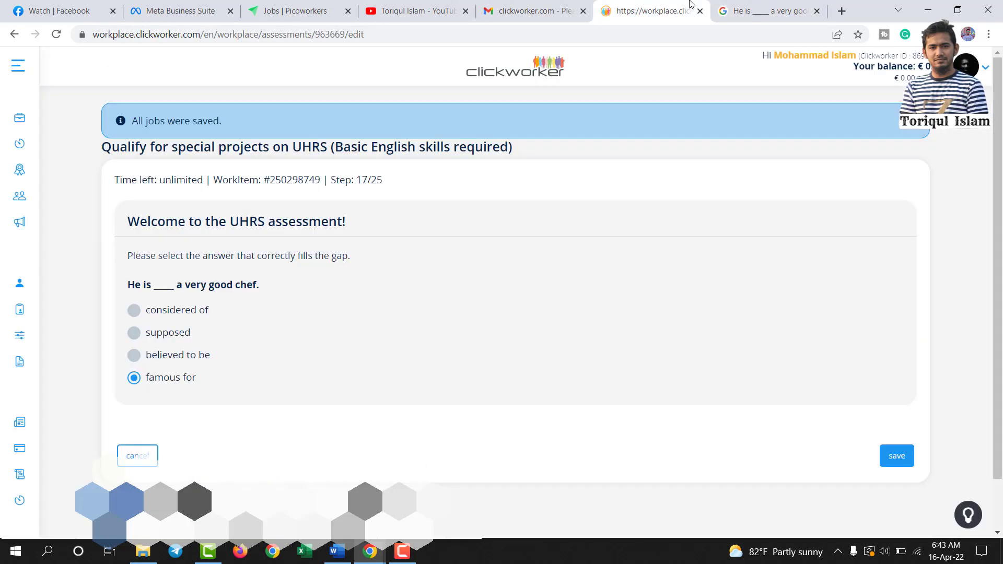
key(Return)
- Search Google for the copied question "I ____ that is a good idea." and read the answer in the first Brainly result
drag(127, 283, 253, 290)
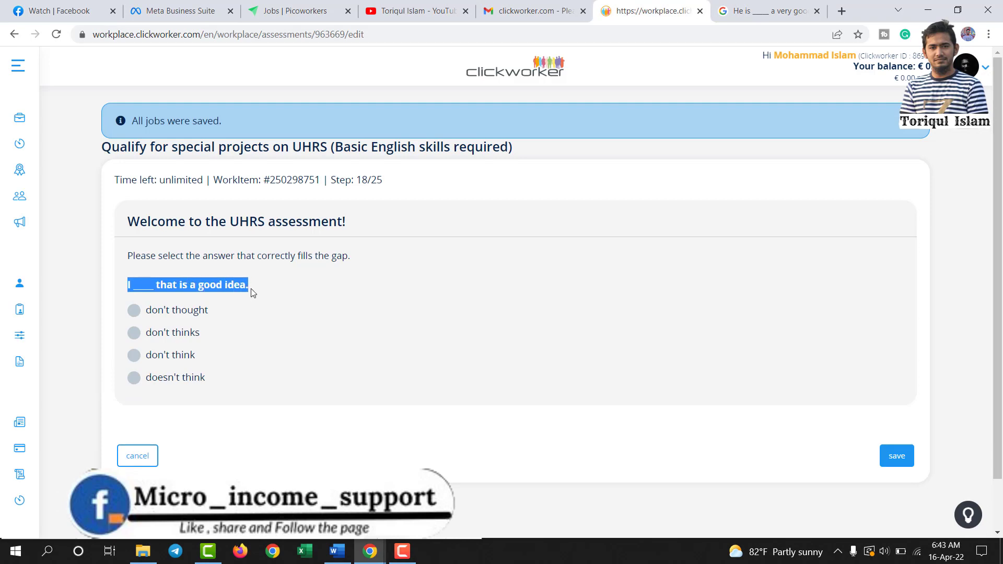
key(ctrl+c)
click(767, 10)
click(157, 78)
key(ctrl+a)
key(ctrl+v)
key(Return)
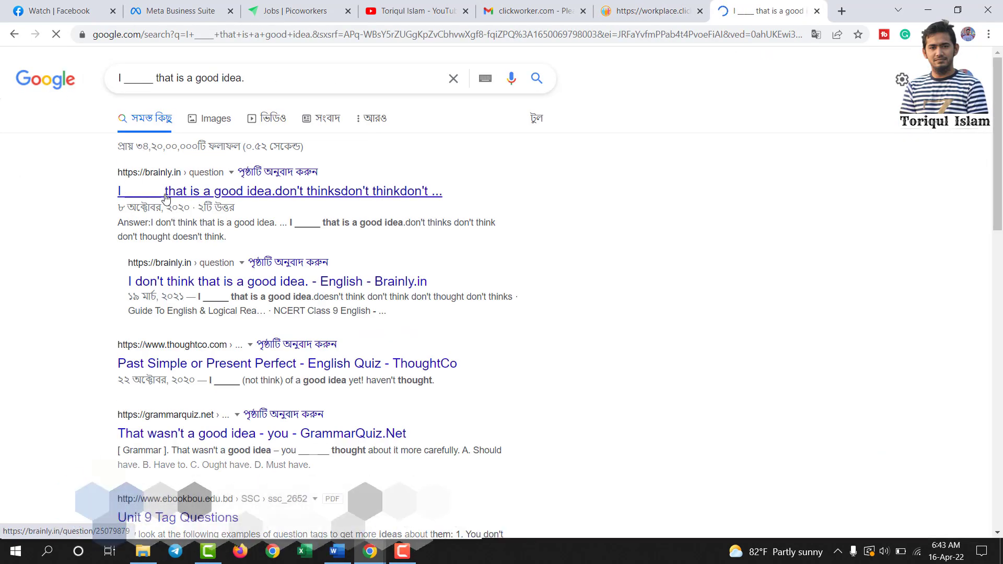
click(160, 192)
scroll(381, 280, down, 5)
- Return to the assessment, answer the good idea question with "don't think", and save it
key(ctrl+shift+Tab)
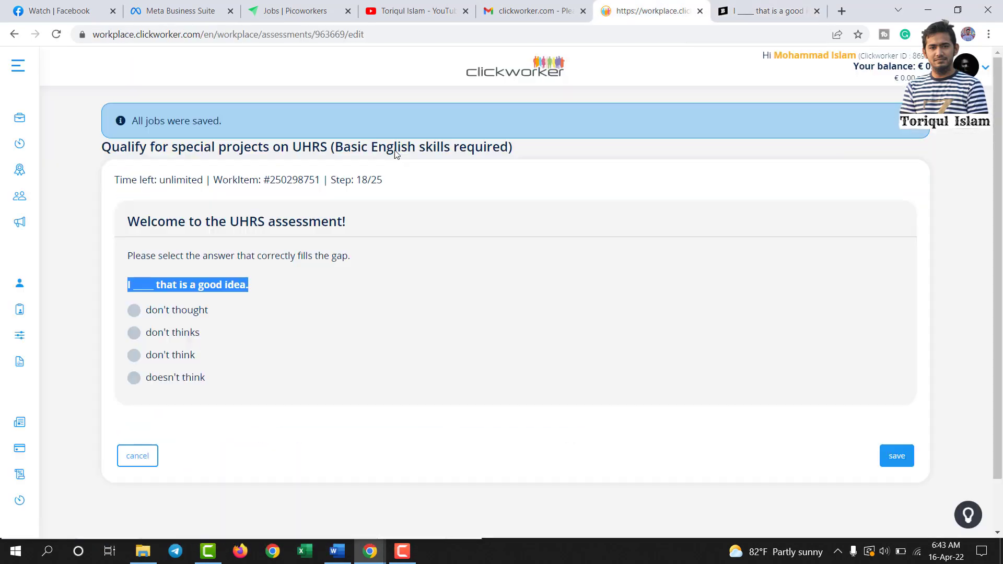
click(132, 365)
click(133, 355)
key(Return)
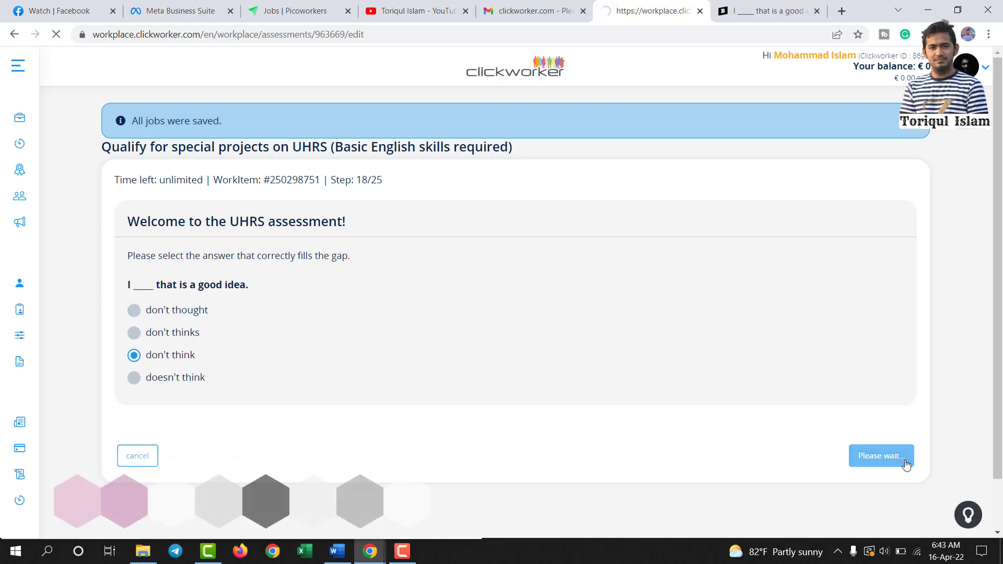
- Copy the question "It's strange ____ the same birthday." from the assessment and search Google for it
drag(128, 284, 299, 286)
right_click(280, 285)
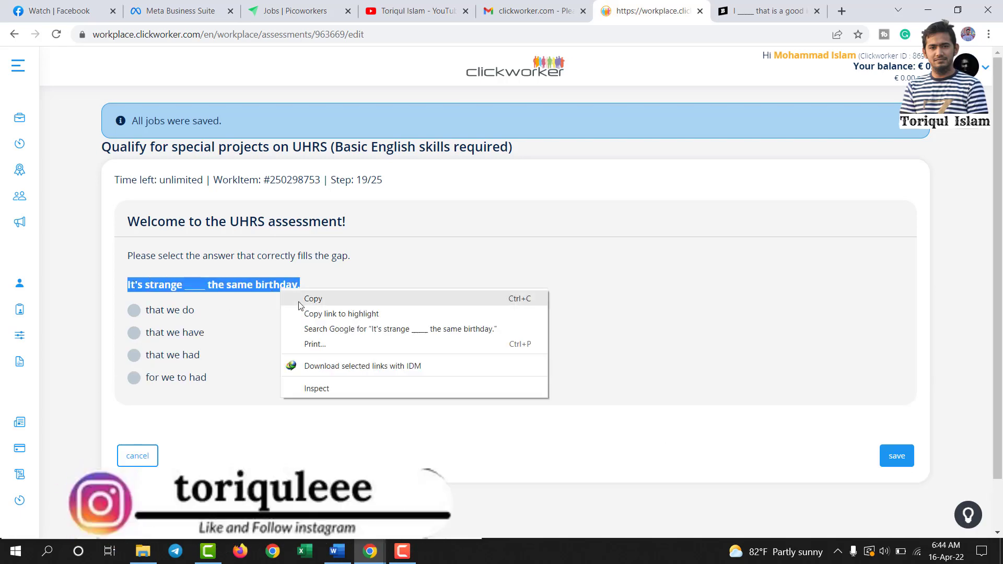
click(292, 297)
key(ctrl+Tab)
click(437, 34)
key(ctrl+v)
key(Return)
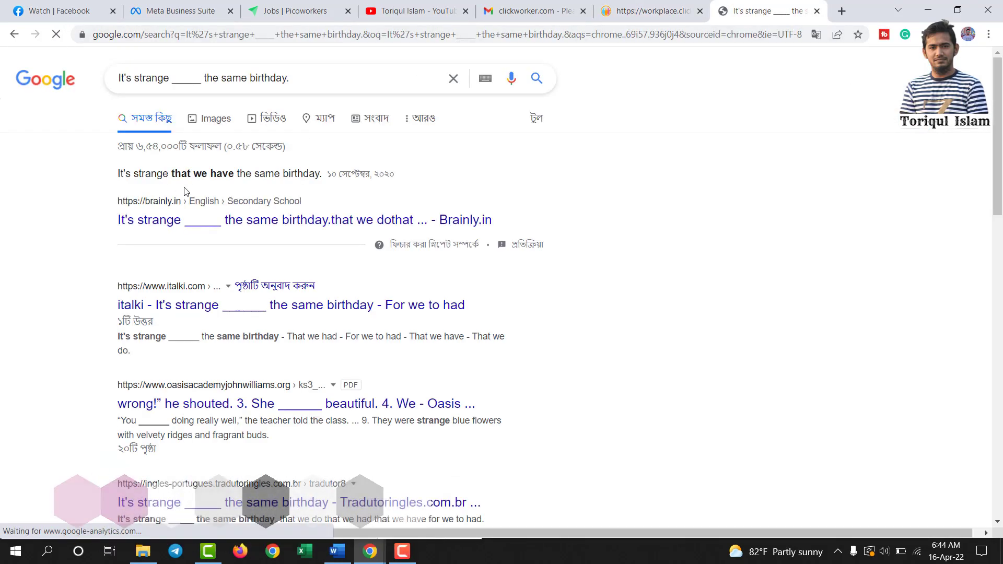
- Return to the assessment, answer the birthday question with "that we have", and save it
key(ctrl+shift+Tab)
click(138, 338)
click(139, 339)
key(Return)
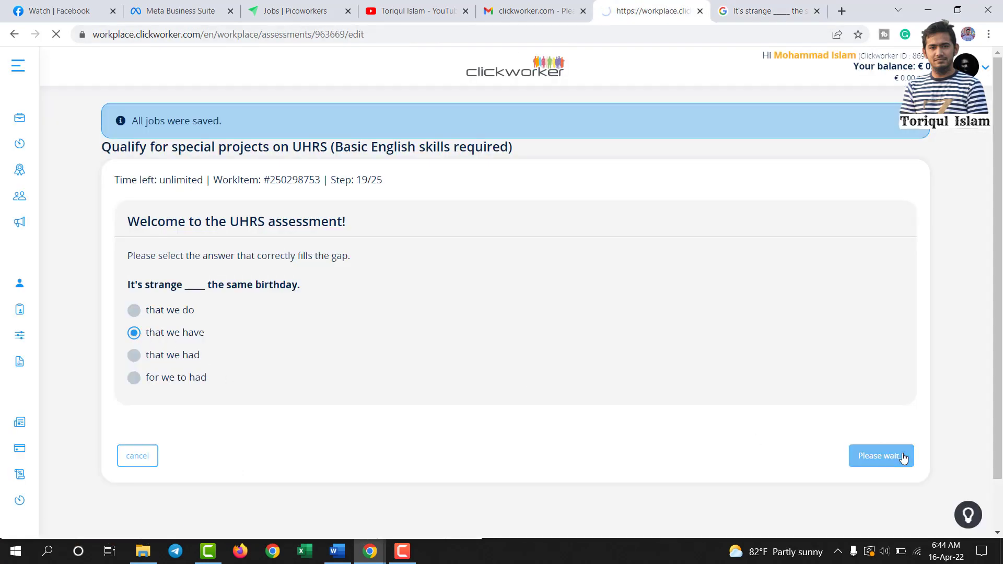
- Copy the question "The job sounds fantastic and I am ____ to get started." and search Google for it
drag(120, 287, 400, 291)
right_click(401, 291)
click(412, 297)
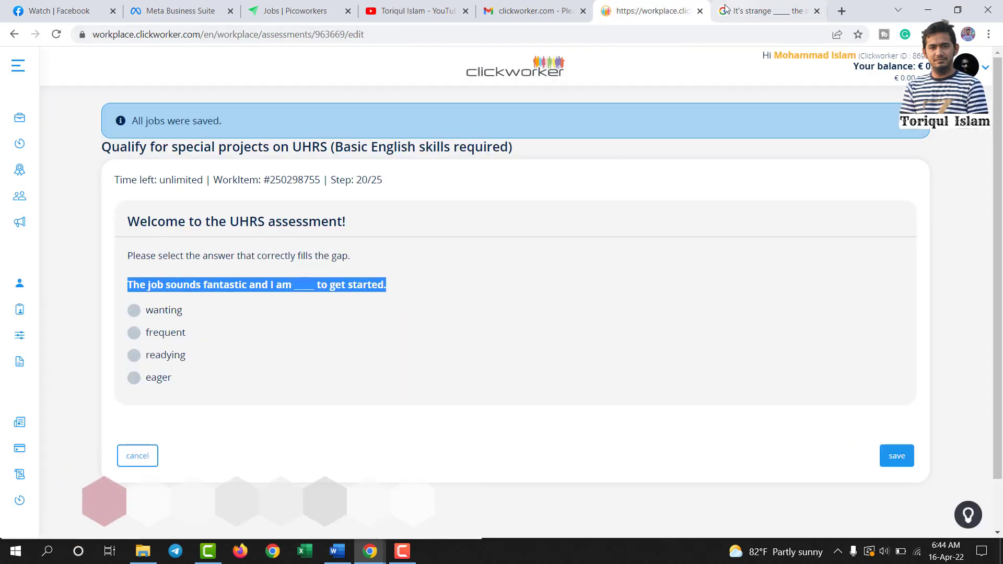
key(ctrl+Tab)
click(420, 34)
key(ctrl+v)
key(Return)
- Return to the assessment, answer the job question with "eager", and save it
key(ctrl+shift+Tab)
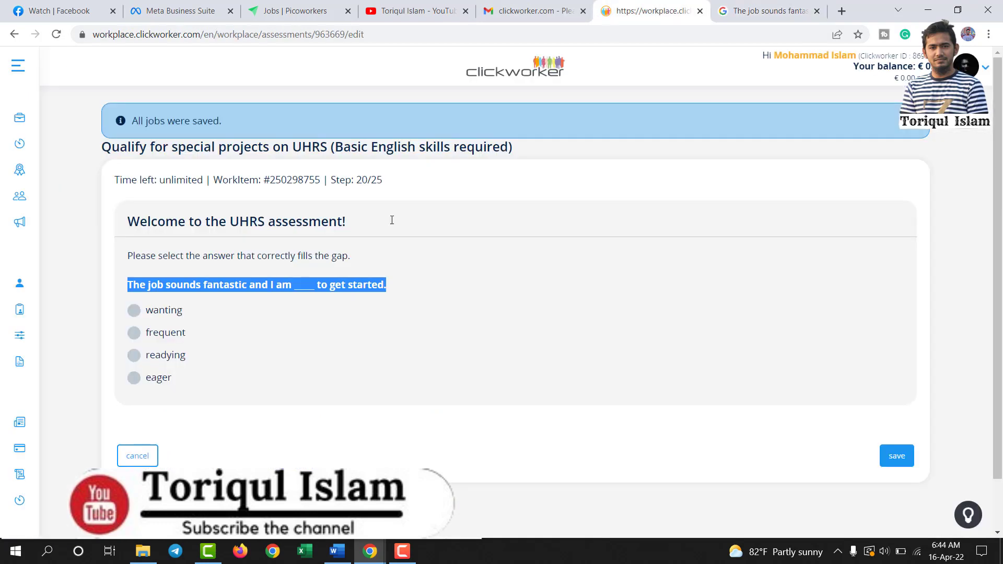
click(134, 377)
click(894, 453)
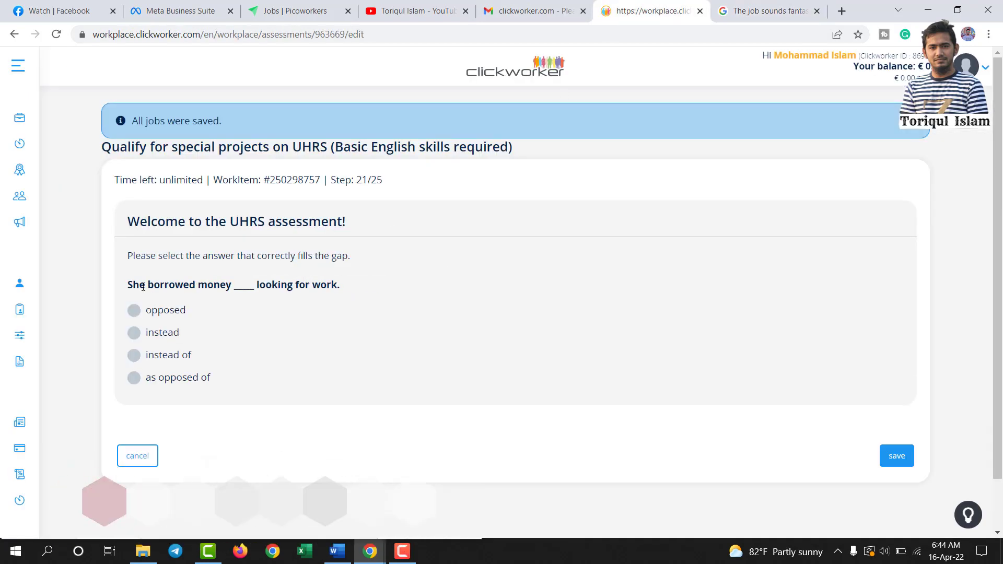
- Search Google for the copied question "She borrowed money ____ looking for work." and read the answer in the Brainly result
drag(125, 285, 369, 294)
key(ctrl+c)
key(ctrl+Tab)
click(420, 34)
key(ctrl+v)
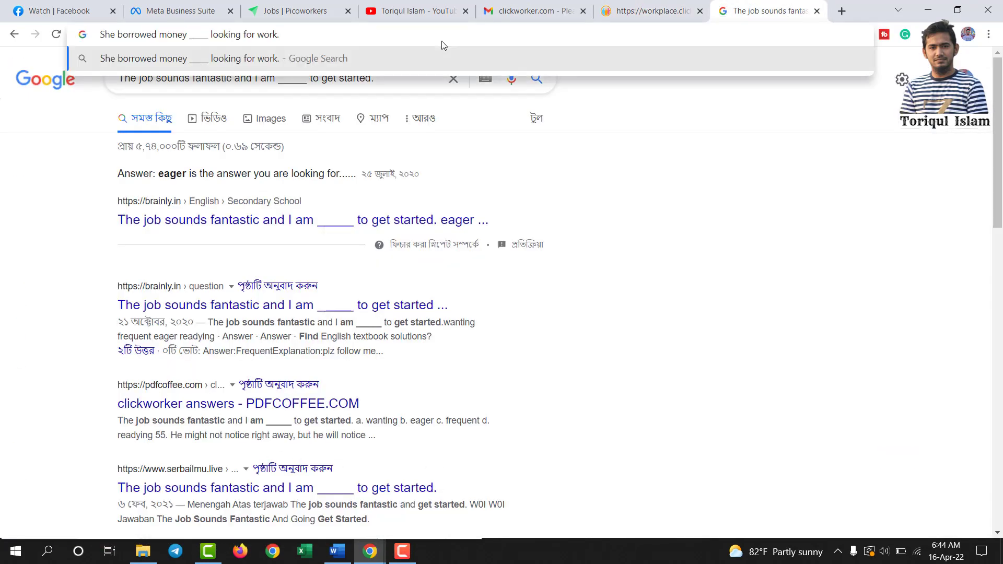
key(Return)
click(151, 196)
scroll(271, 235, down, 4)
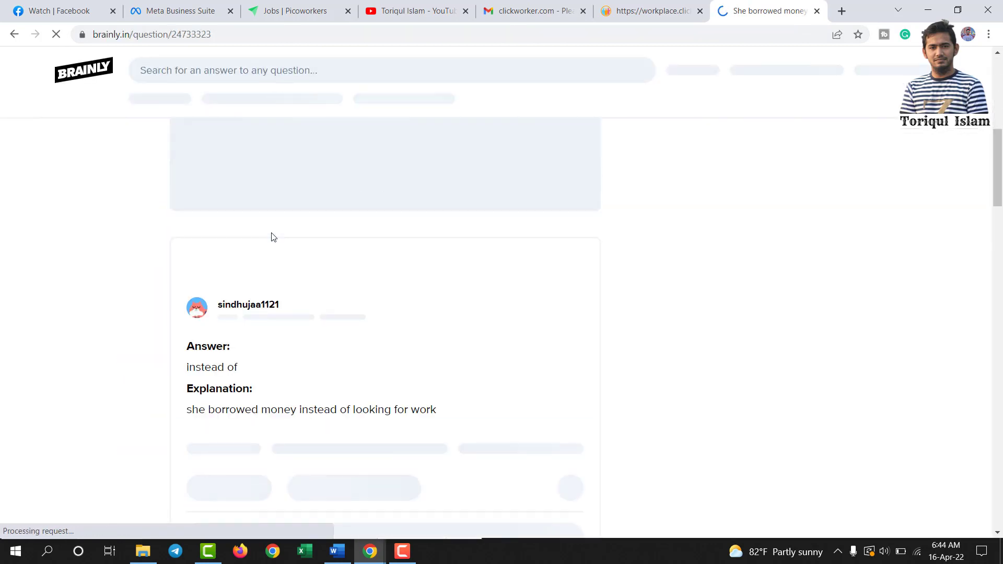
- Return to the assessment, answer the borrowed money question with "instead of", and save it
key(ctrl+shift+Tab)
click(134, 354)
click(897, 456)
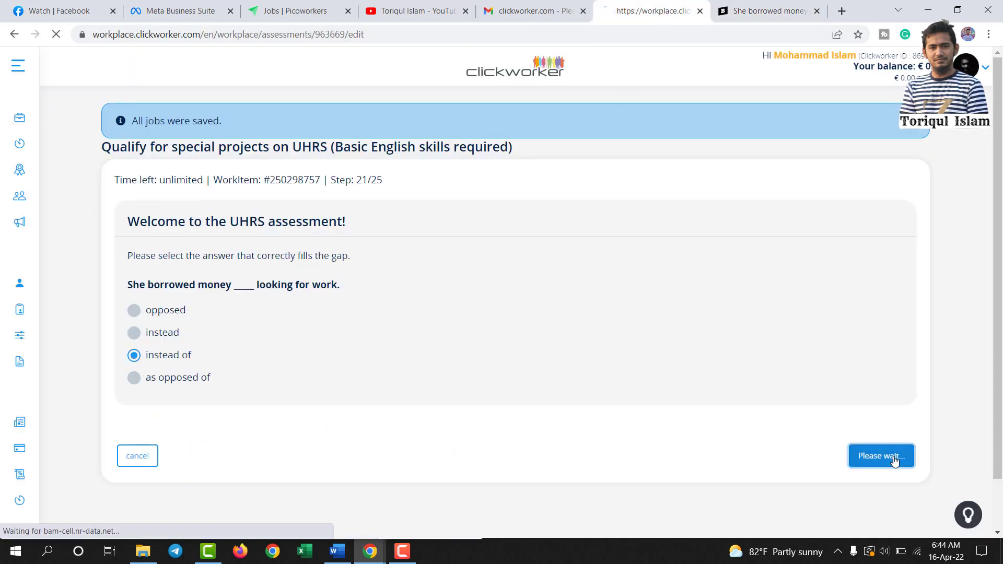
- Search Google for the copied question "Are you sure that you ____ all the questions on the exam this morning." and read the Brainly answer
drag(127, 285, 471, 285)
right_click(466, 286)
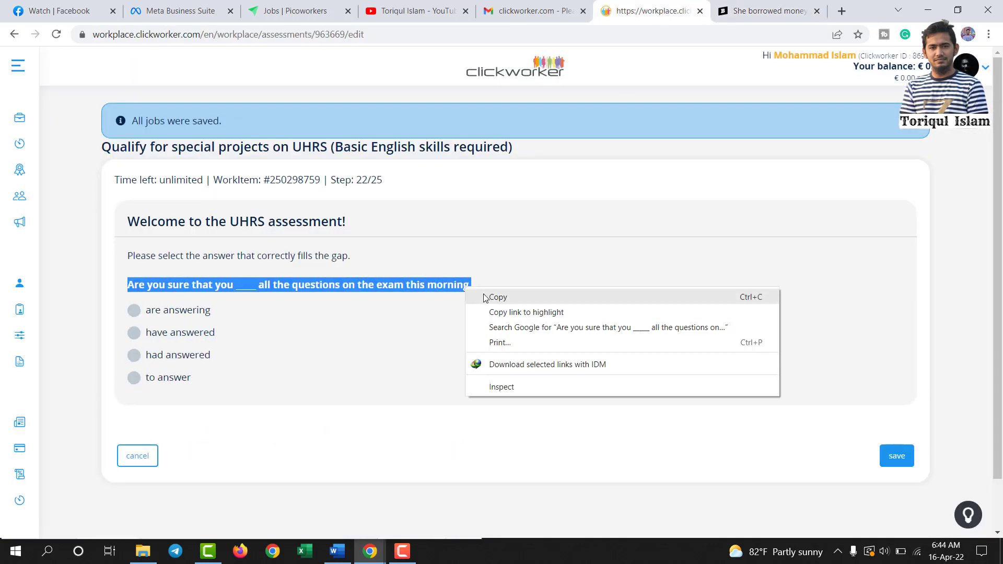
click(497, 295)
key(ctrl+Tab)
click(550, 35)
key(ctrl+v)
key(Return)
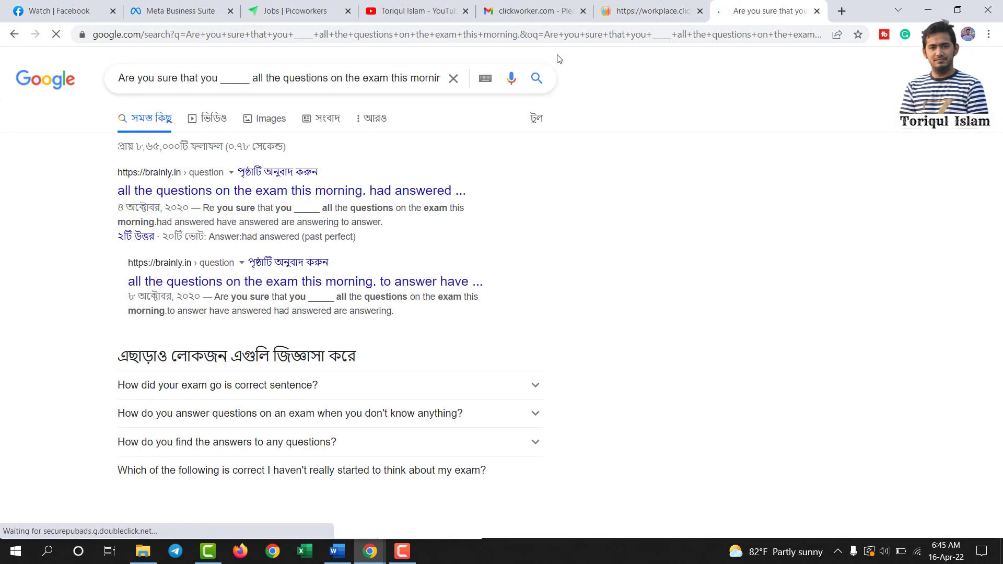
click(179, 196)
key(ctrl+shift+Tab)
key(ctrl+Tab)
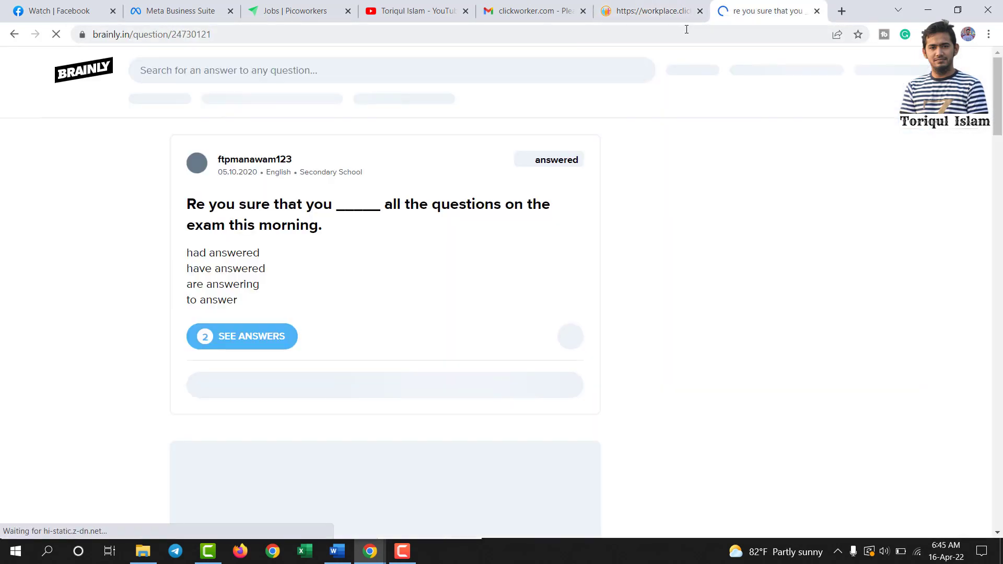
scroll(365, 342, down, 3)
- Return to the assessment, answer the exam question with "had answered", and save it
click(621, 5)
click(151, 355)
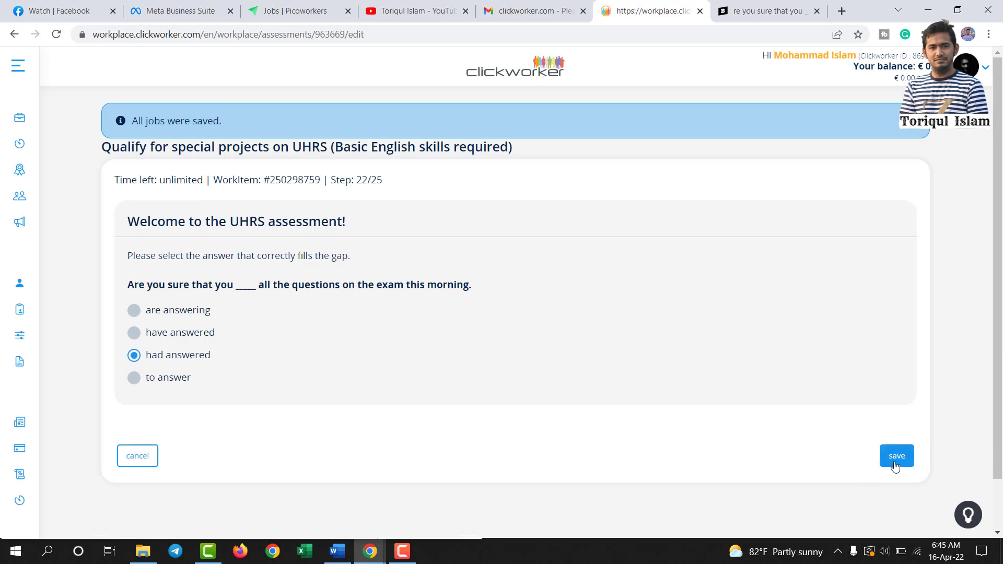
click(896, 459)
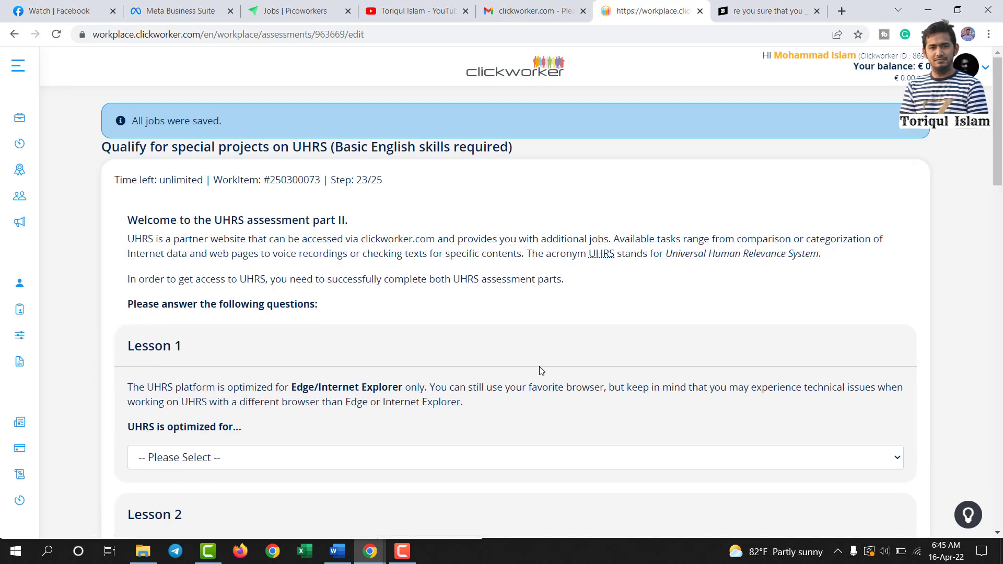
- Read the Lesson 1 introduction and answer what UHRS is optimized for with "Edge/Internet Explorer"
scroll(639, 516, down, 3)
scroll(320, 349, up, 2)
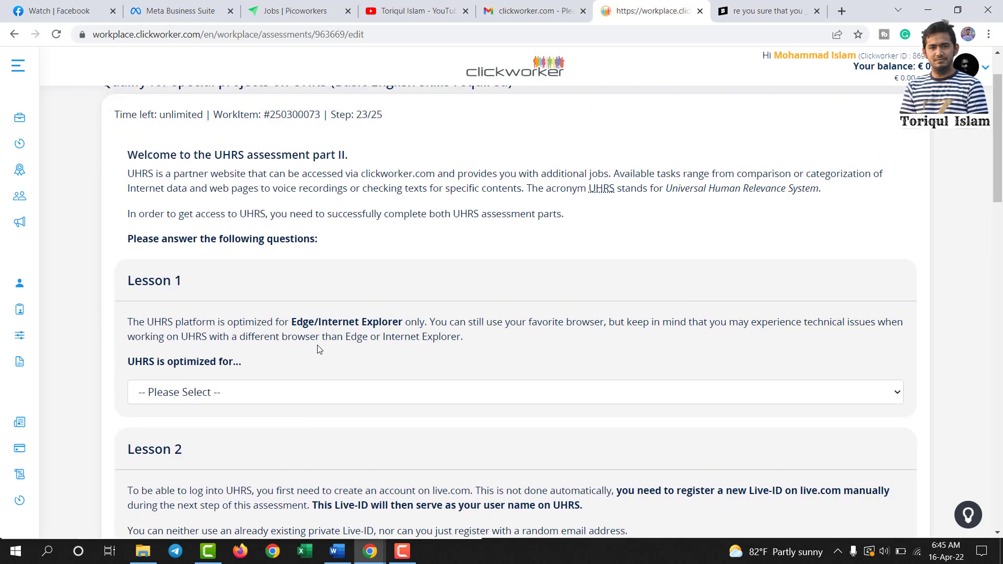
scroll(326, 333, up, 1)
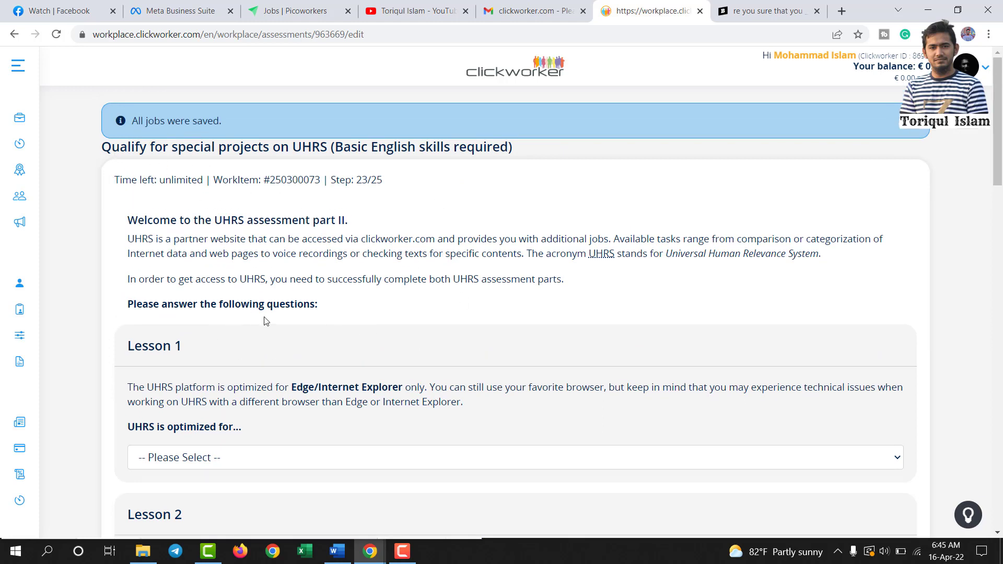
scroll(269, 319, down, 1)
scroll(272, 317, up, 1)
scroll(197, 314, down, 2)
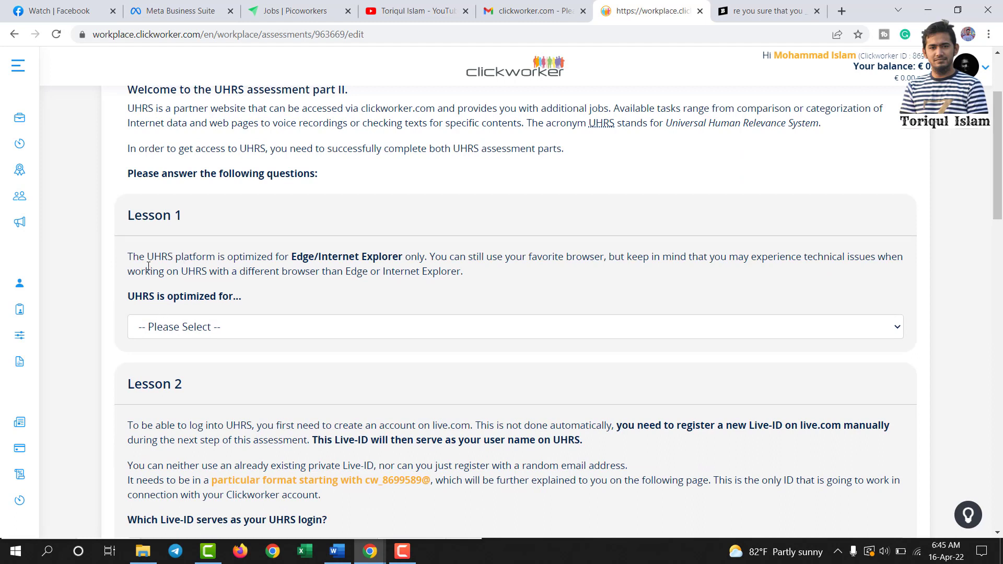
click(255, 324)
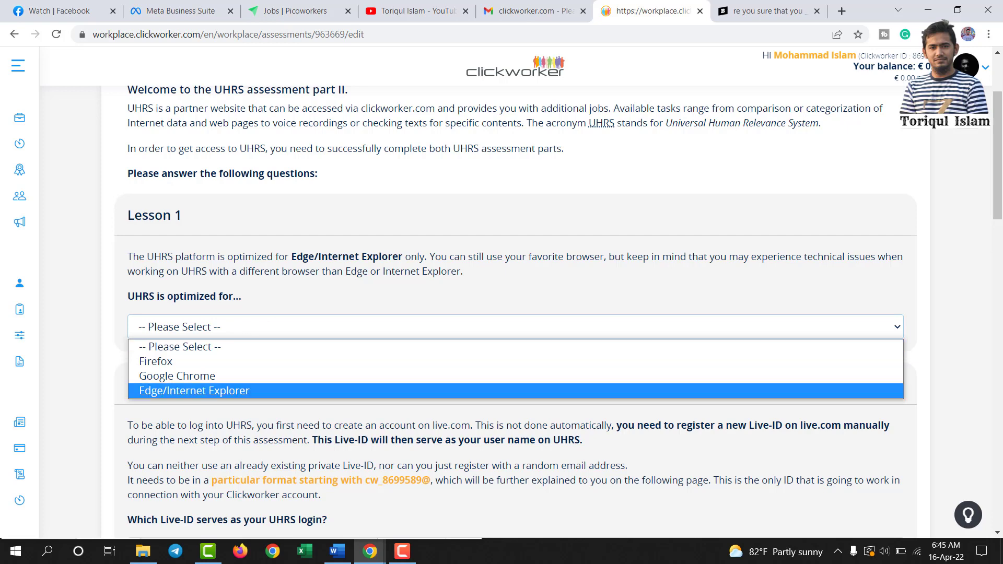
click(239, 390)
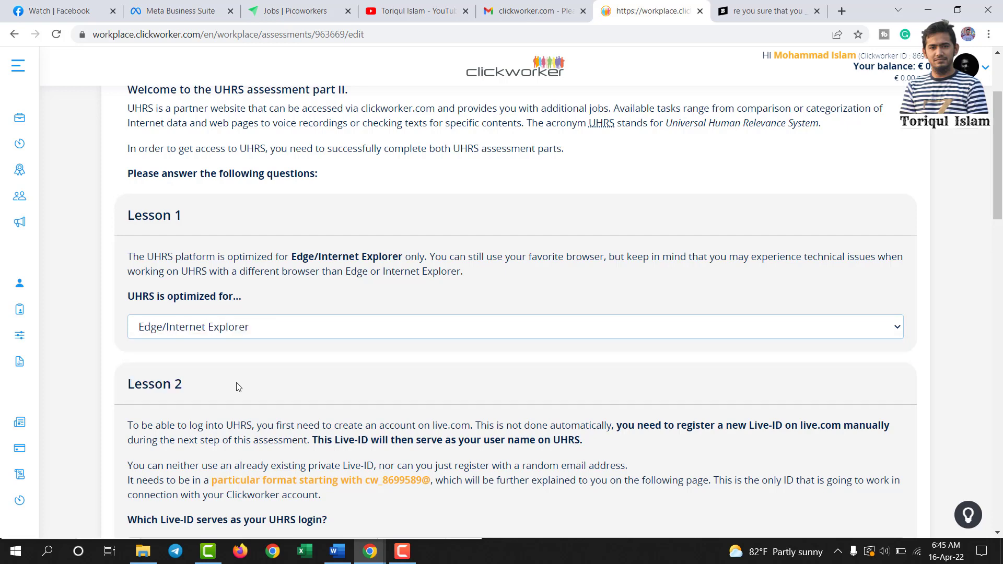
- Answer the Lesson 2 Live-ID login question with the option for a particular email address given to you
scroll(254, 350, down, 2)
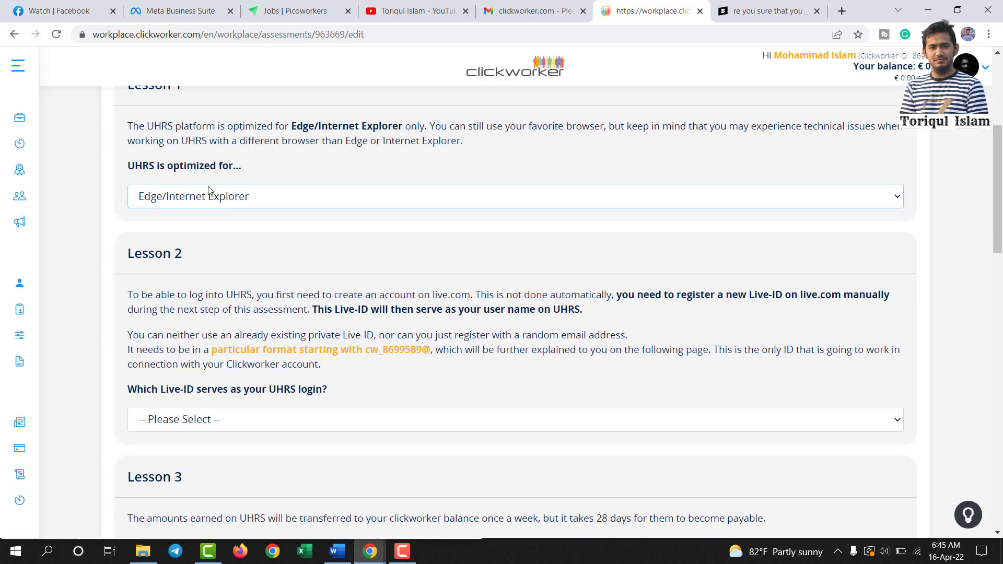
scroll(236, 226, down, 1)
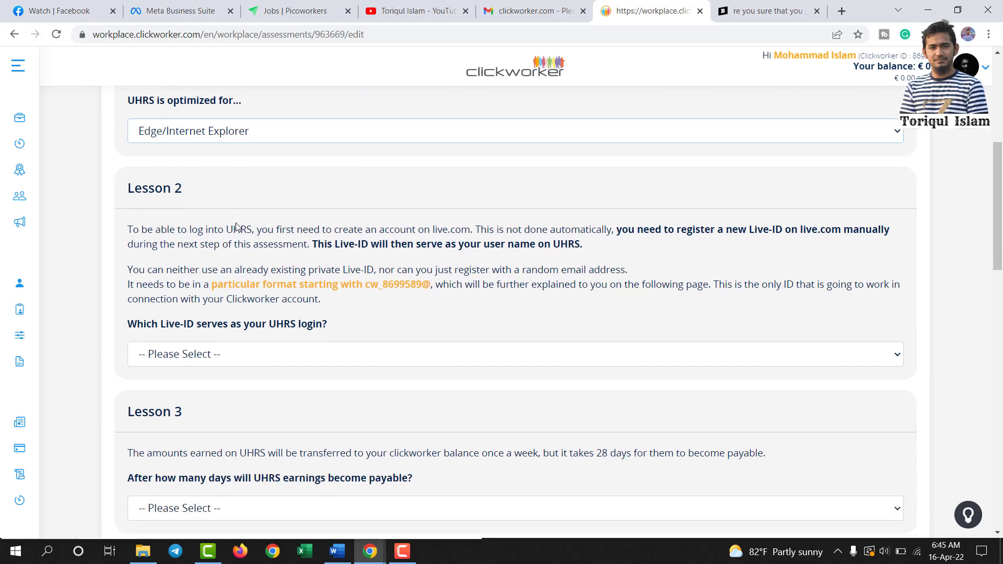
click(219, 360)
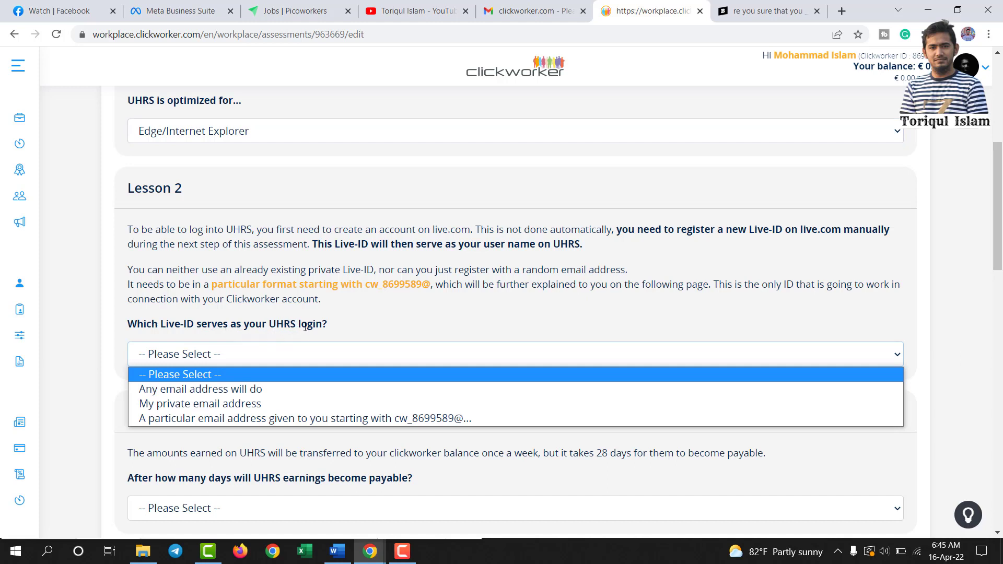
click(233, 418)
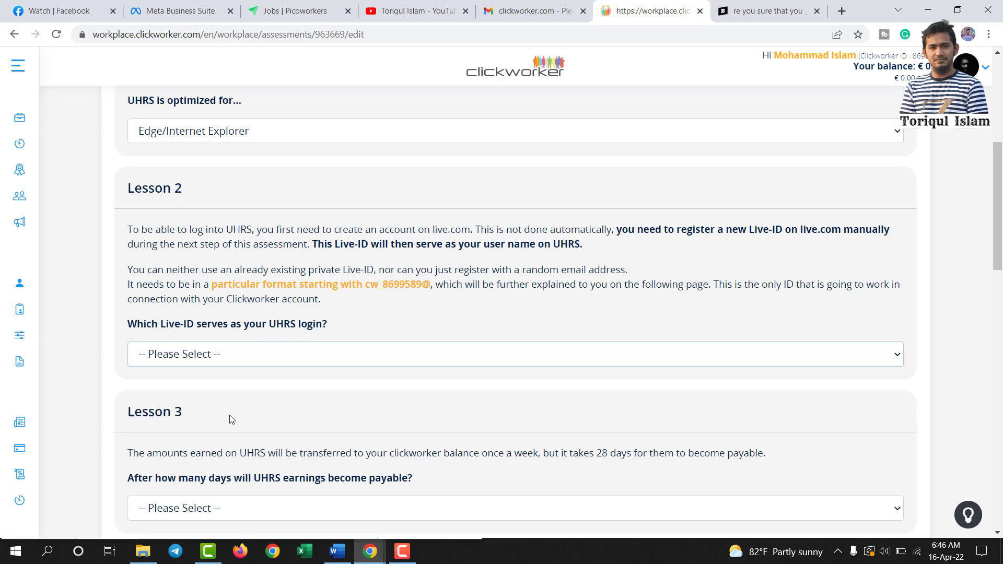
- Answer the Lesson 3 question on when UHRS earnings become payable with "28 days" and highlight the supporting sentence
scroll(232, 412, down, 1)
scroll(209, 410, down, 1)
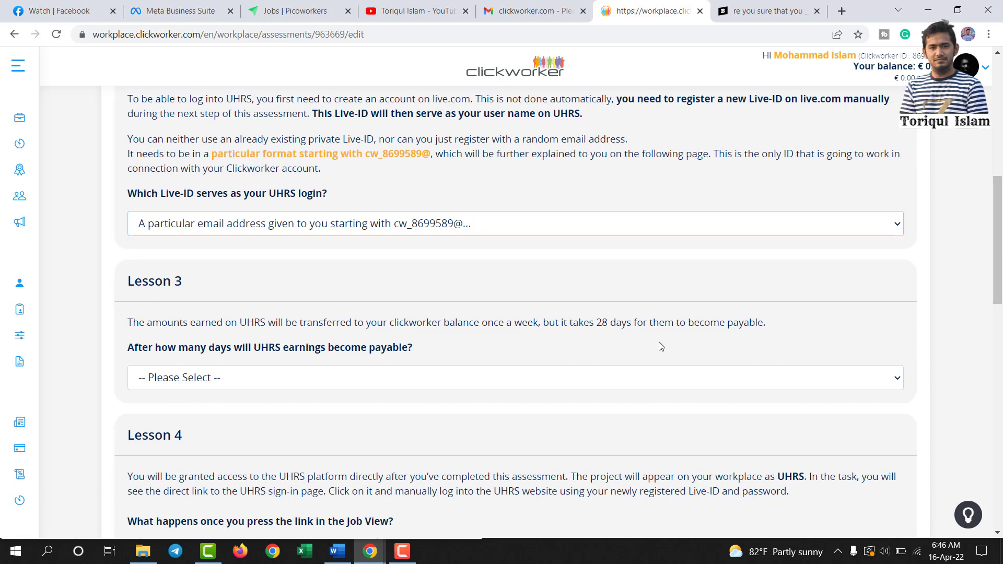
click(192, 378)
scroll(186, 339, down, 1)
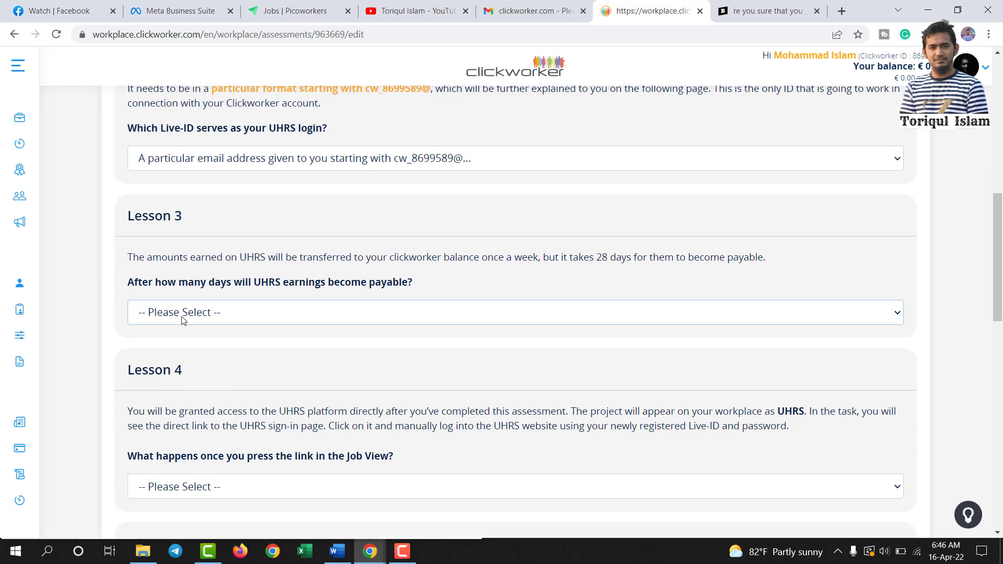
click(182, 315)
click(170, 377)
drag(132, 257, 721, 259)
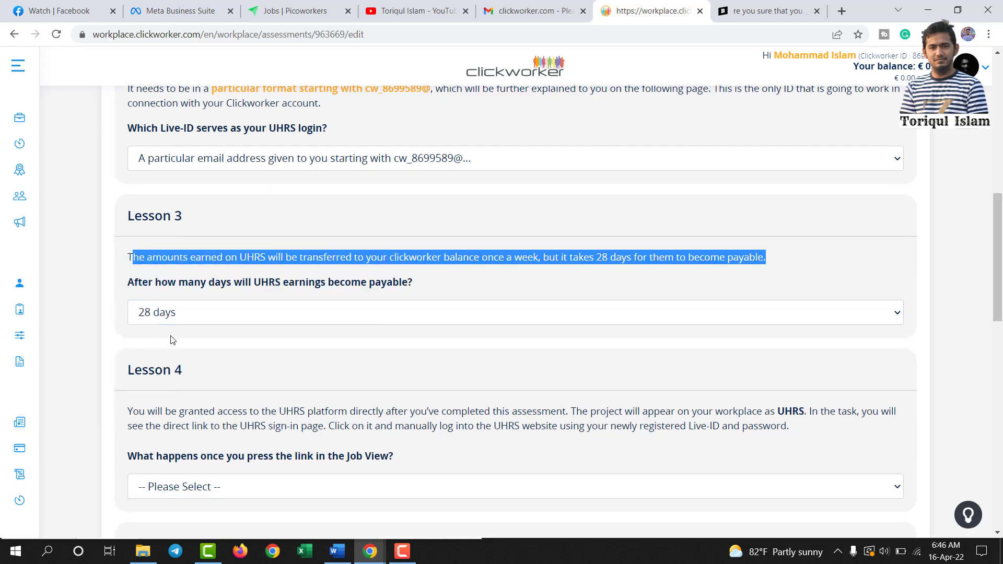
- Answer the Lesson 4 question about the Job View link with "I will be automatically logged into UHRS"
scroll(172, 340, down, 2)
click(183, 360)
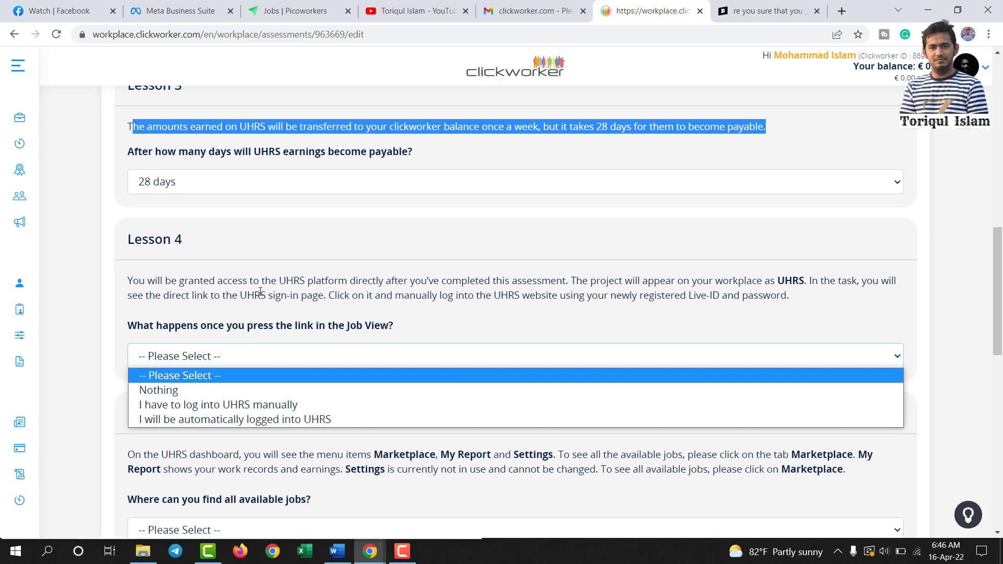
click(180, 422)
- Answer the Lesson 5 question on where to find all available jobs, correcting the choice to "MarketPlace"
scroll(188, 418, down, 2)
scroll(194, 412, down, 1)
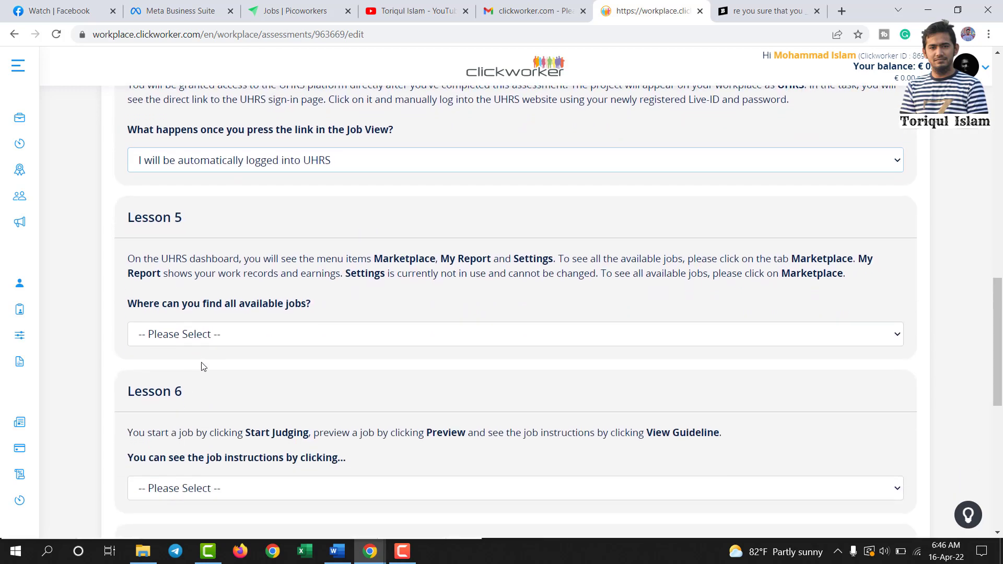
click(189, 333)
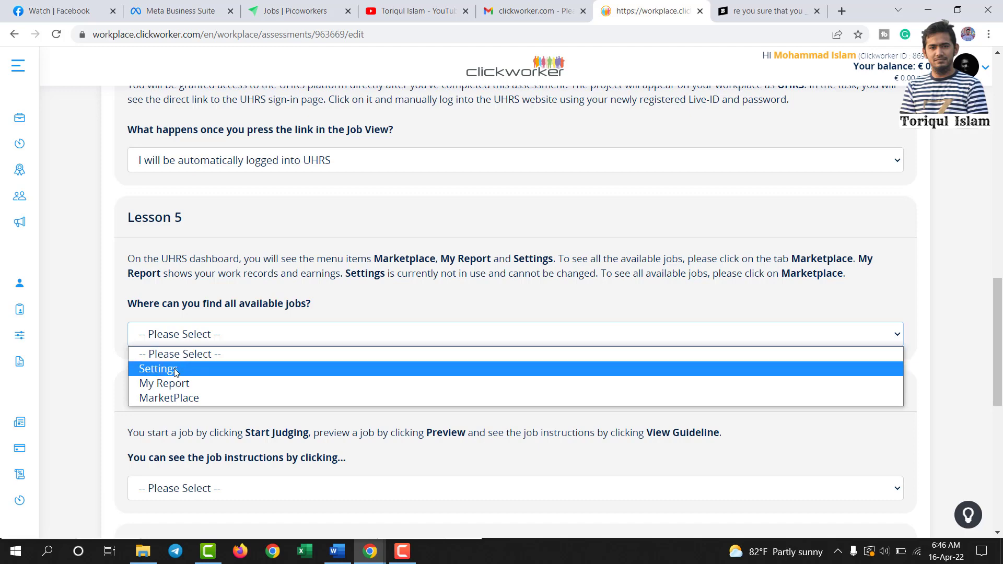
click(192, 368)
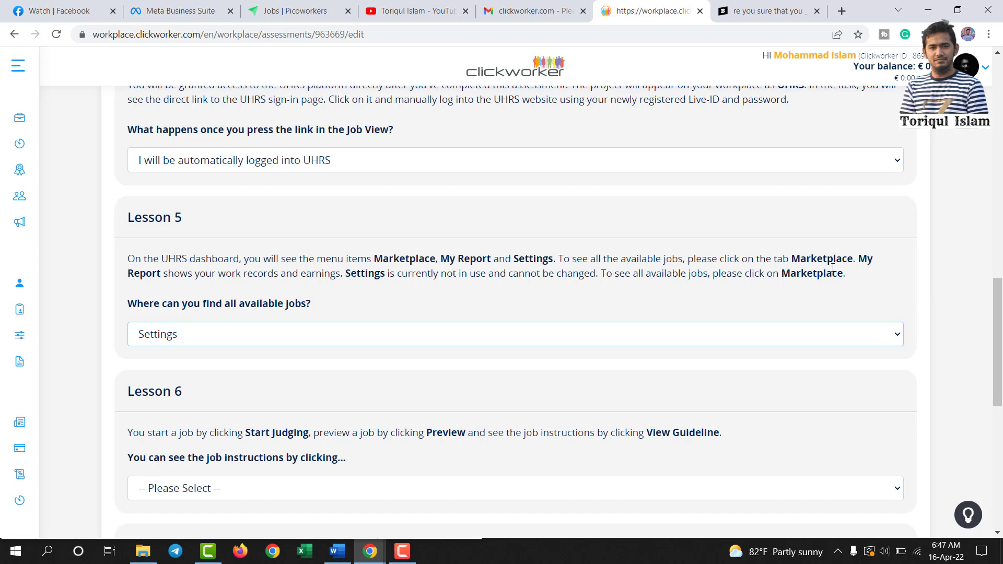
click(191, 327)
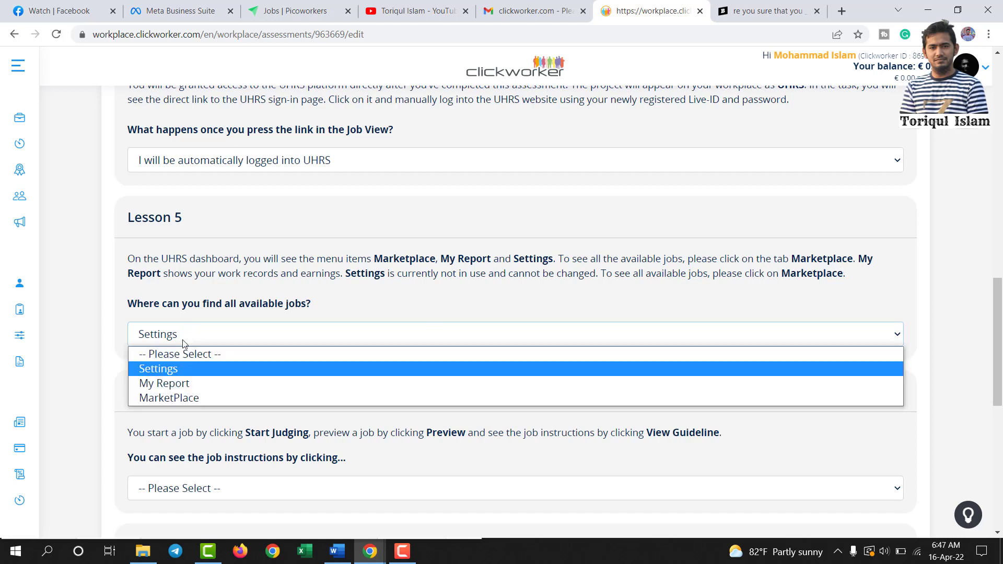
click(174, 399)
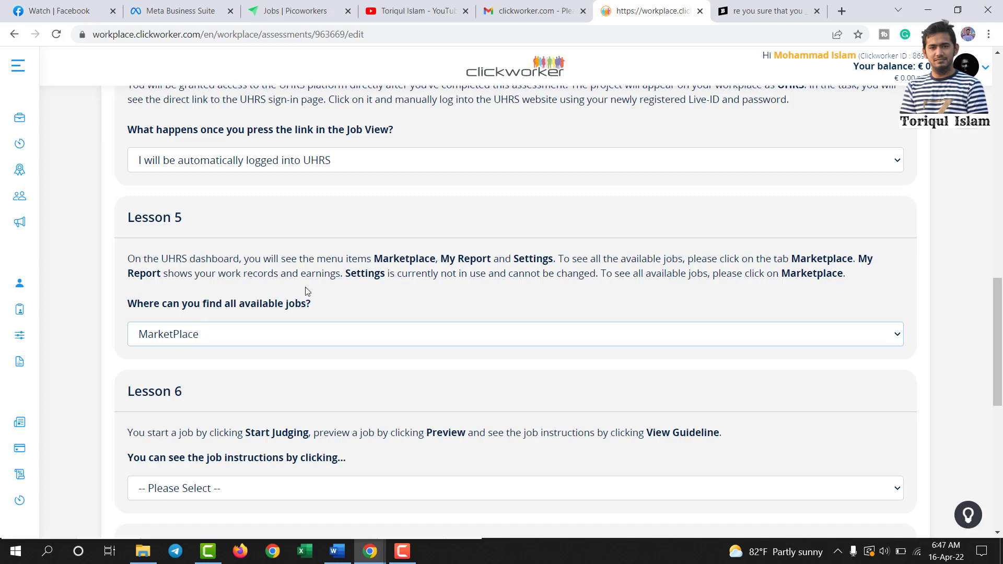
- Answer the Lesson 6 question on how to see the job instructions with "View Guideline"
scroll(379, 296, down, 3)
click(164, 285)
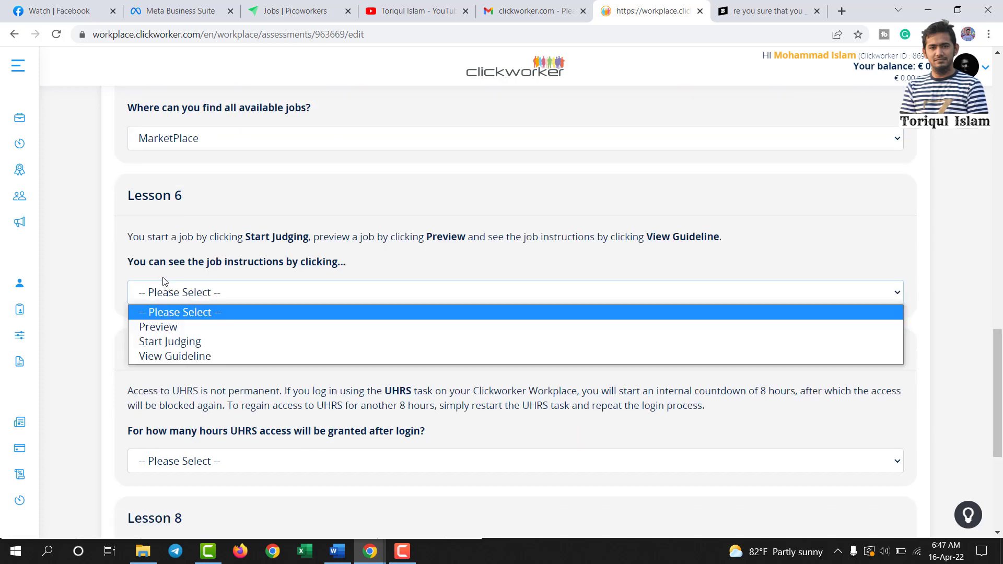
click(218, 356)
- Answer the Lesson 7 access duration question with "8 hours" and highlight the text about access being blocked again
scroll(324, 330, down, 2)
scroll(324, 330, down, 1)
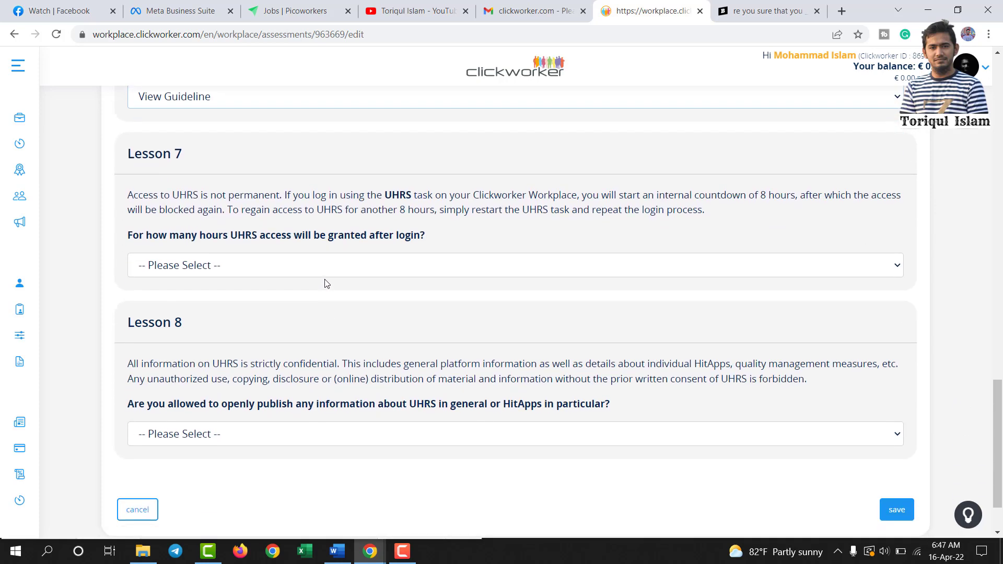
click(239, 265)
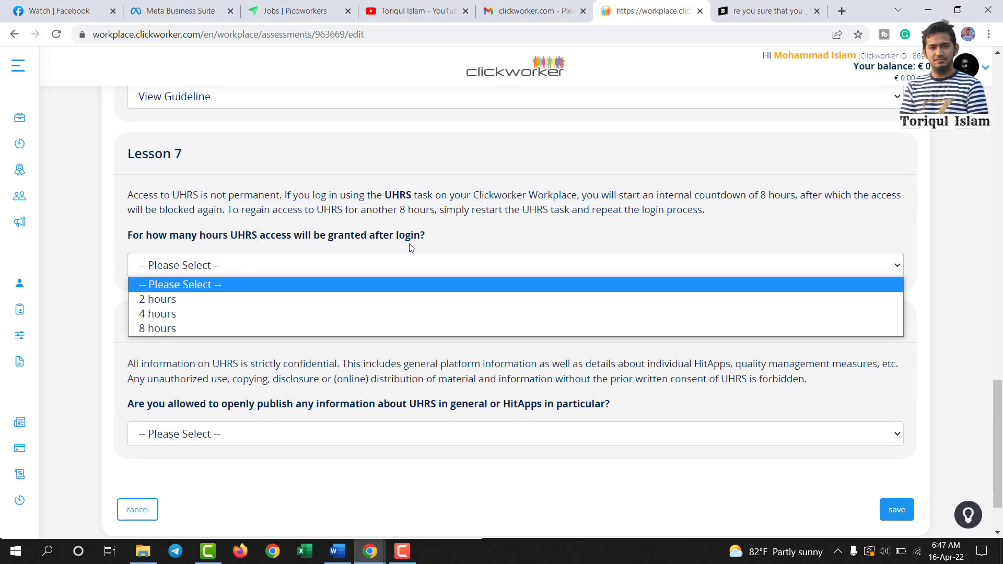
click(179, 327)
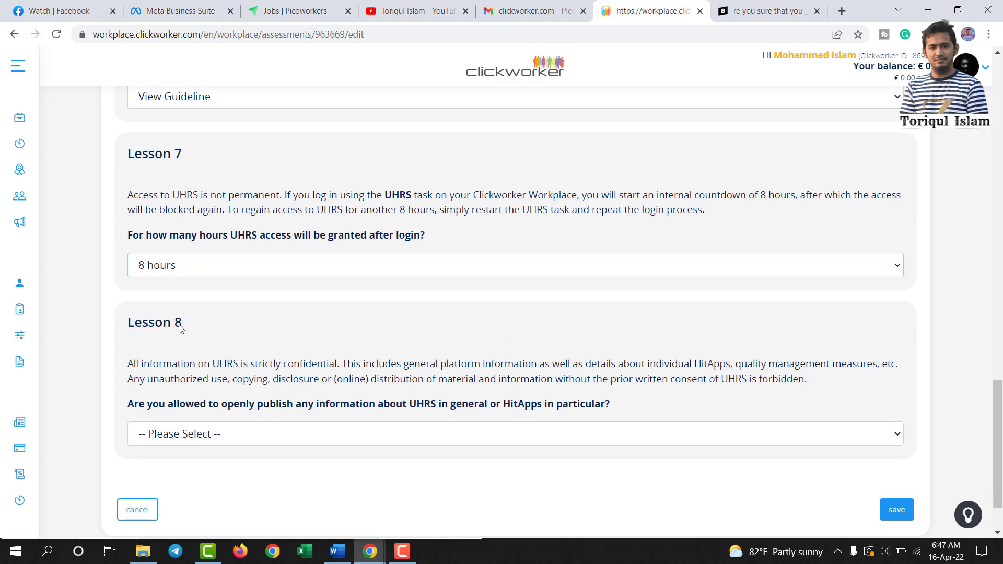
drag(592, 198, 797, 197)
click(799, 199)
drag(145, 210, 223, 211)
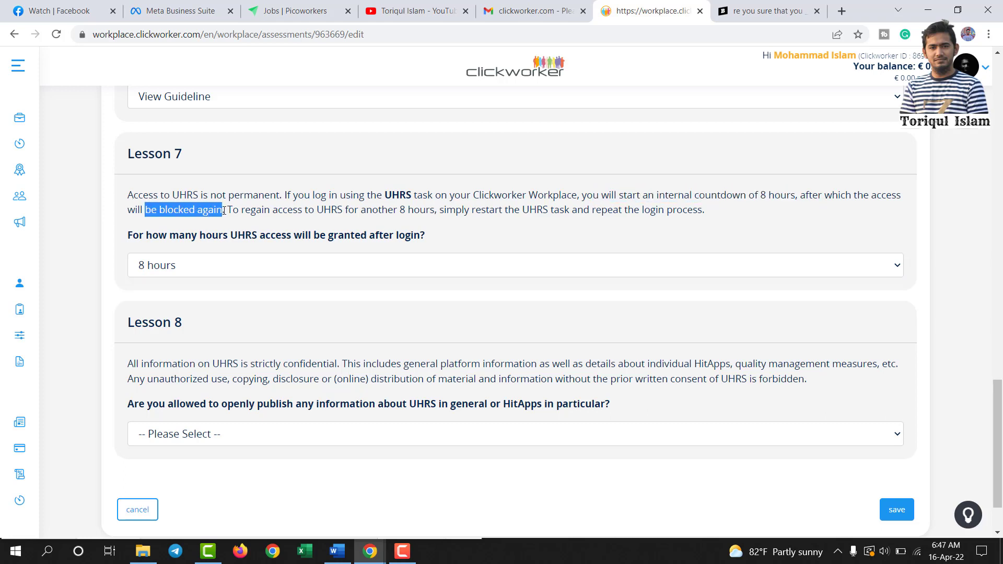
- Answer Lesson 8 with "No, all information on UHRS is strictly confidential." and try to save the assessment
scroll(224, 212, down, 2)
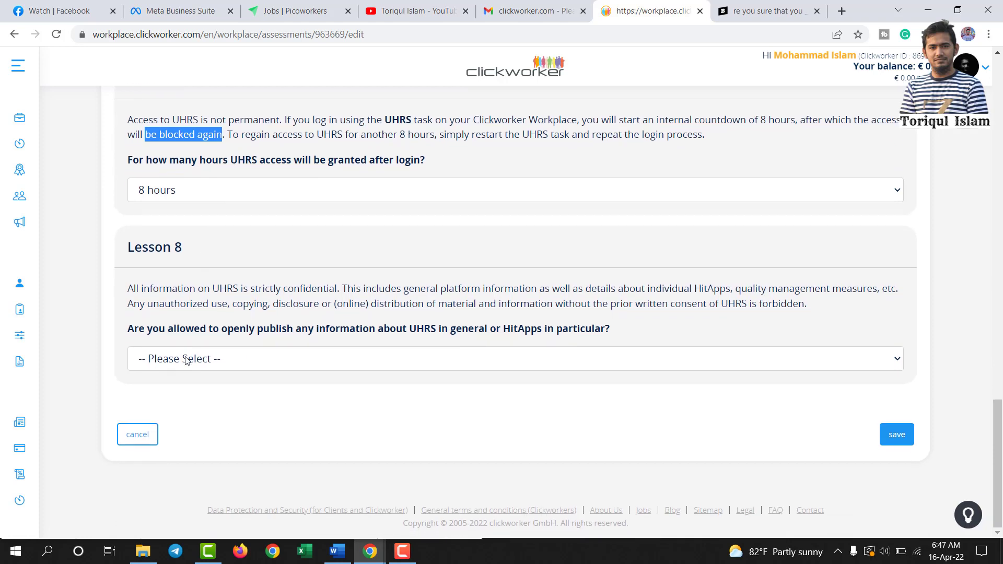
click(186, 360)
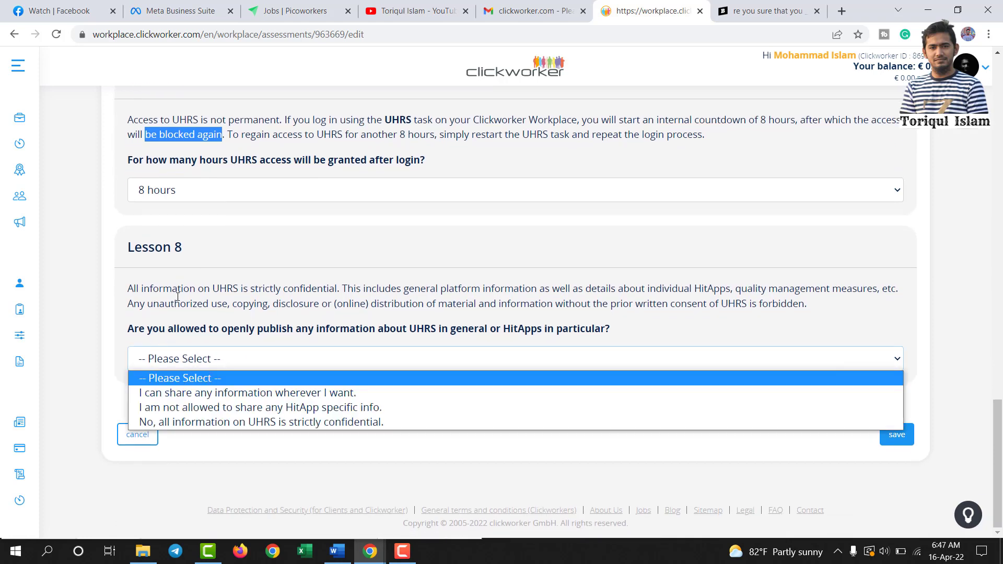
click(261, 422)
click(901, 433)
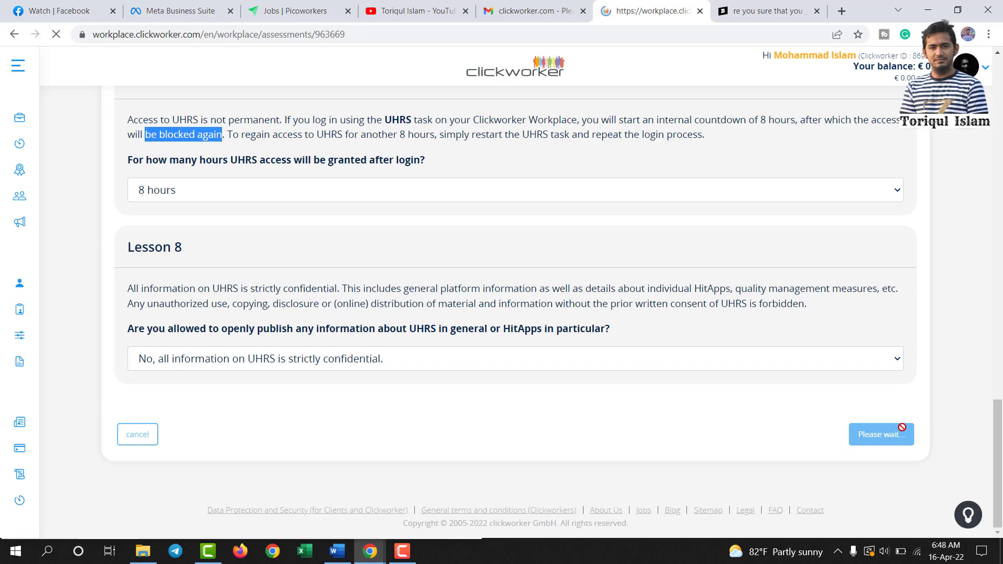
- Check the feedback on the submitted answers and choose "Edge/Internet Explorer" again for Lesson 1
scroll(291, 154, down, 15)
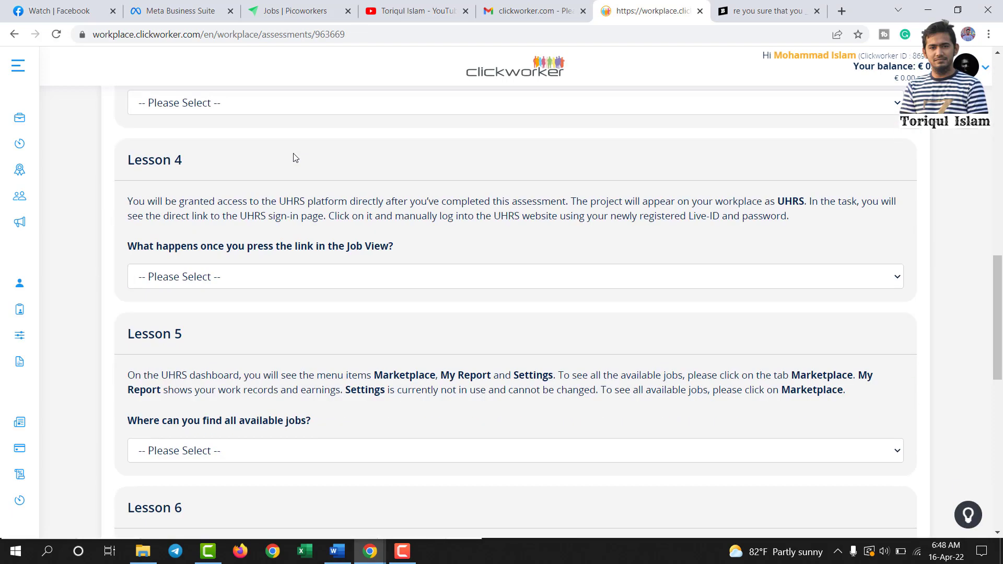
scroll(291, 154, down, 3)
scroll(291, 154, down, 8)
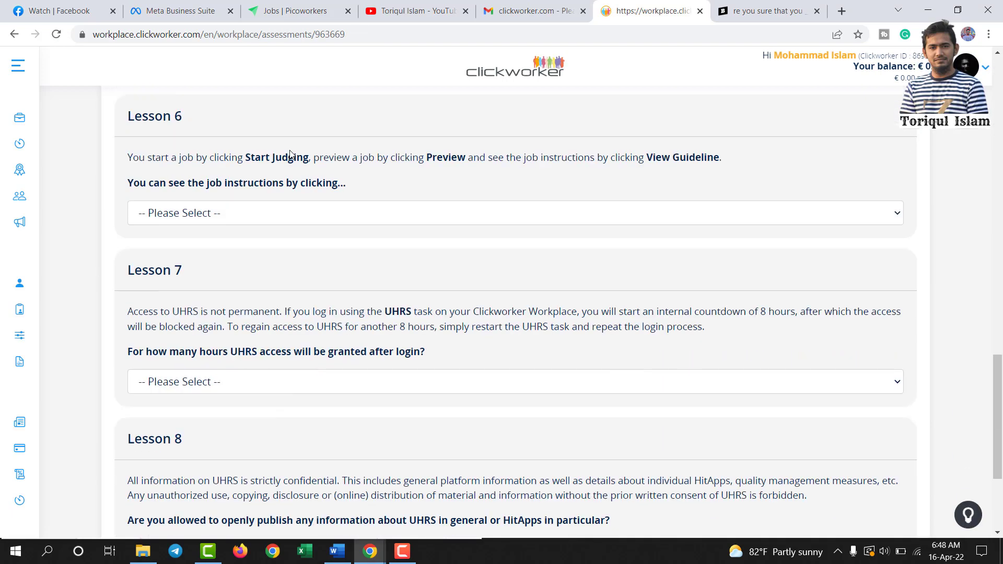
scroll(288, 324, up, 20)
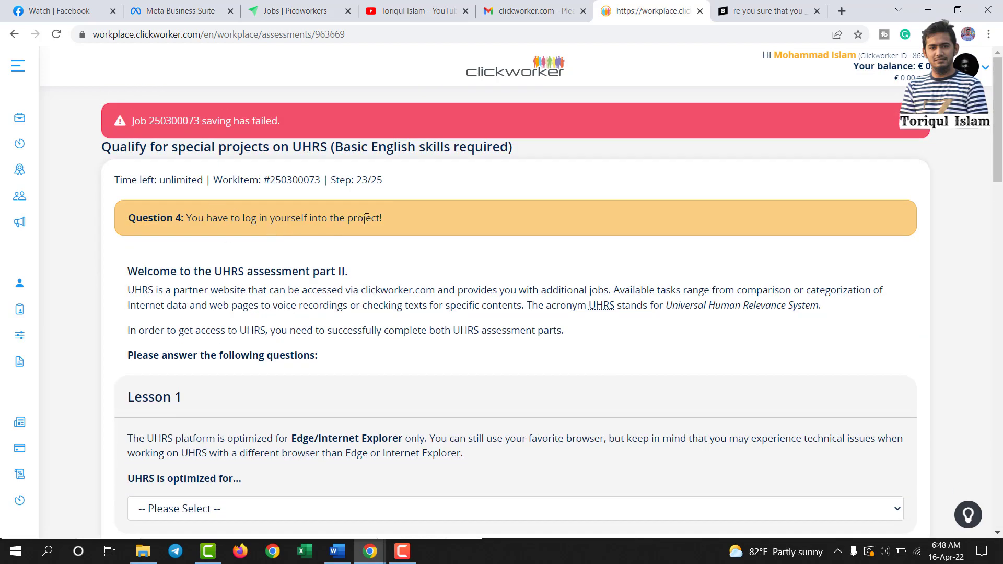
scroll(280, 230, down, 3)
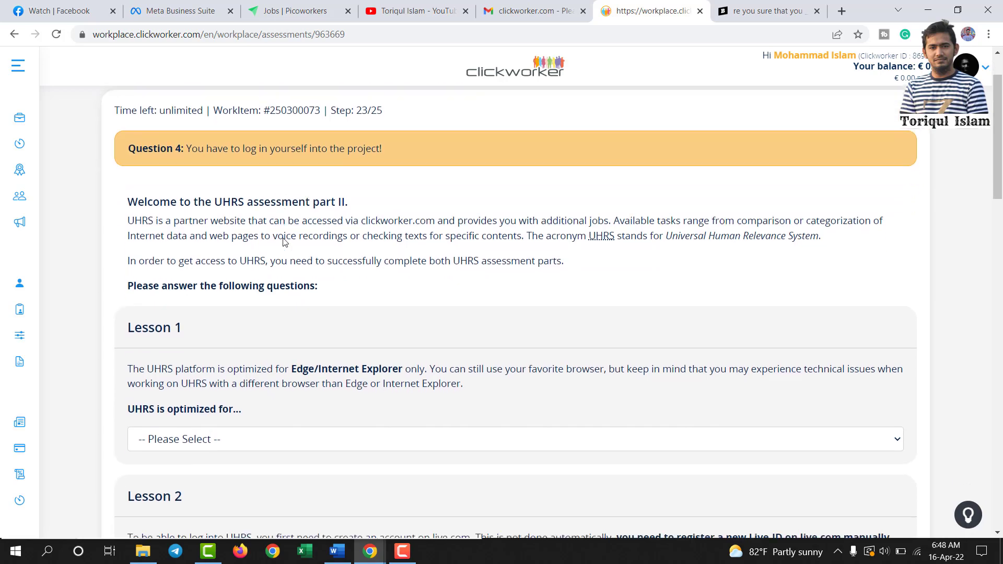
scroll(282, 245, down, 1)
click(206, 316)
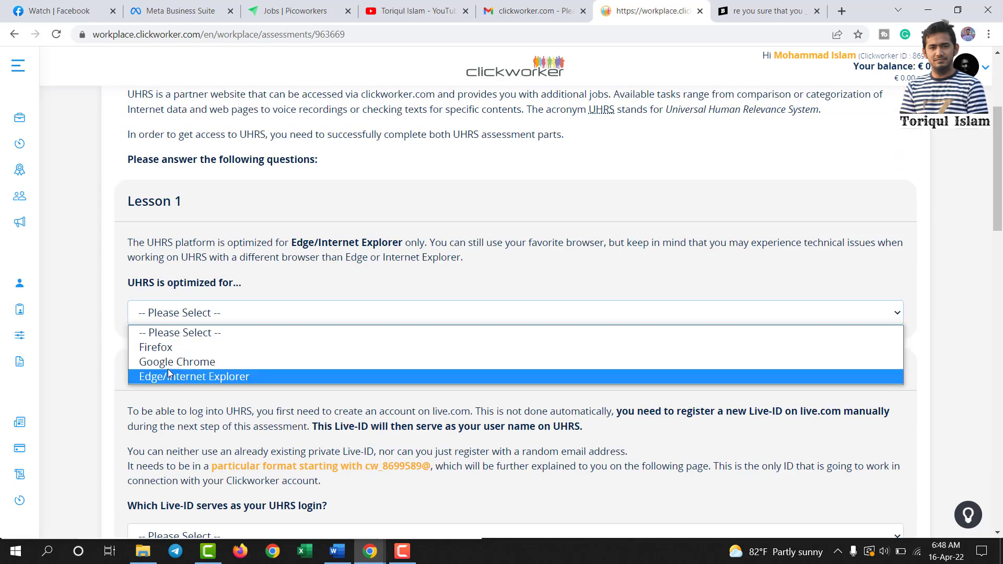
click(167, 374)
- Answer Lesson 2 again with the particular email address option and Lesson 3 with "28 days"
scroll(168, 374, down, 3)
scroll(226, 313, down, 3)
click(226, 275)
click(219, 338)
scroll(219, 339, down, 3)
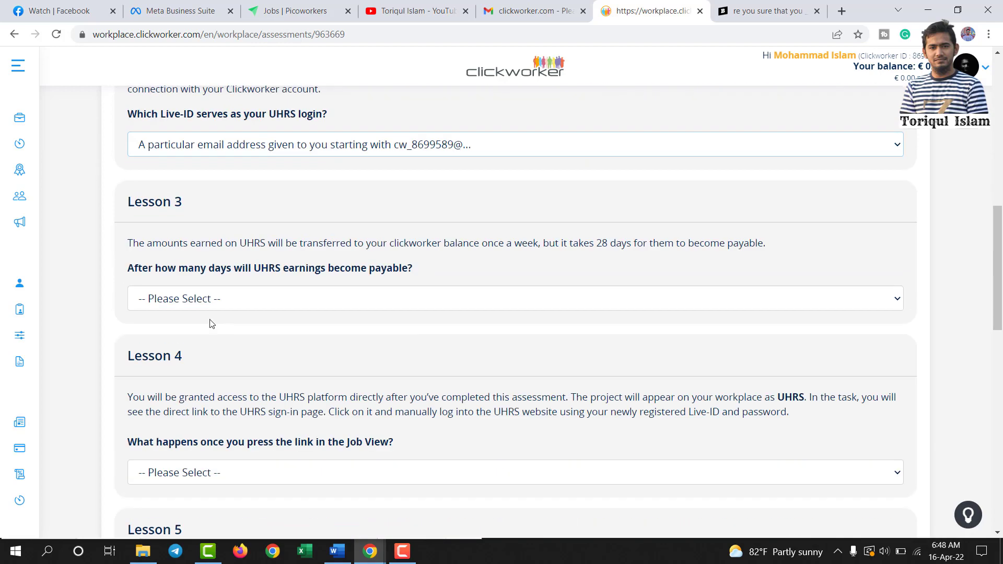
click(172, 298)
click(170, 368)
- Answer the Lesson 4 question about the Job View link with "I have to log into UHRS manually"
click(224, 472)
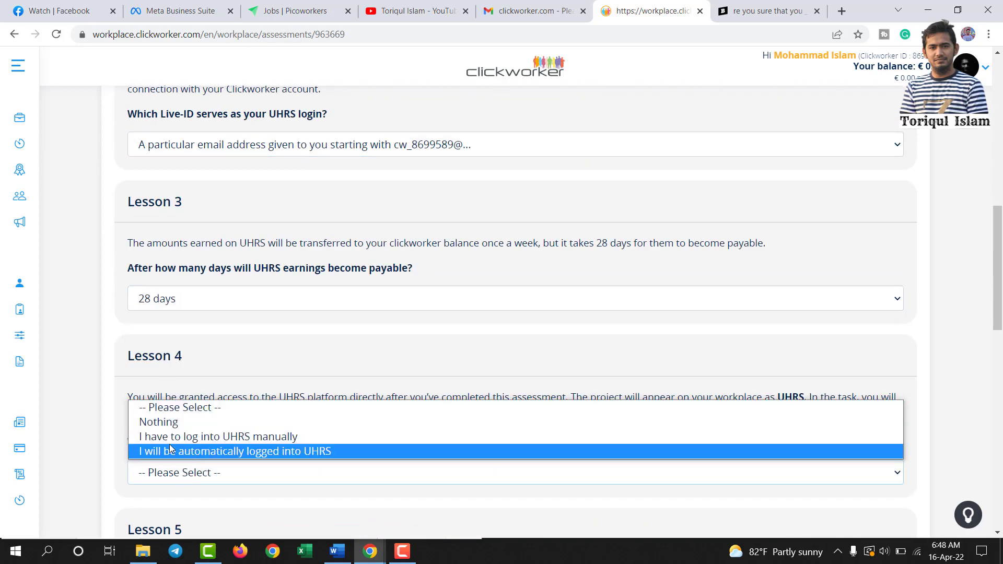
click(225, 430)
scroll(249, 241, up, 15)
scroll(376, 257, down, 13)
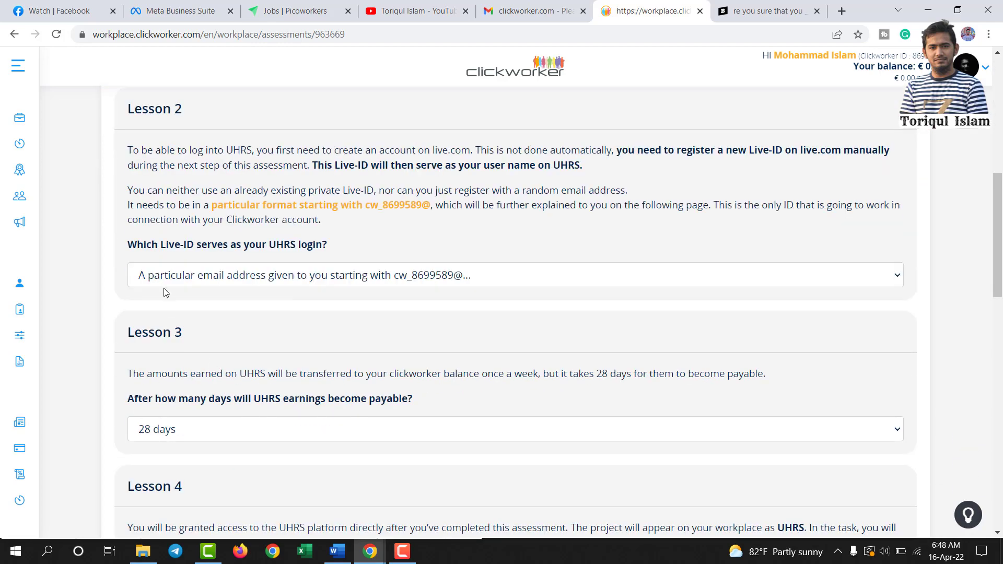
click(173, 472)
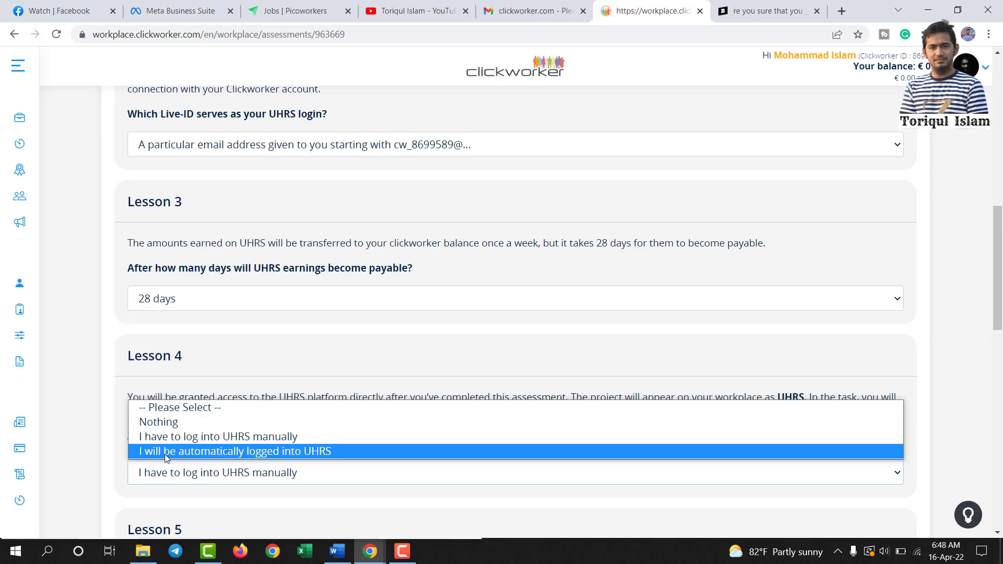
click(192, 436)
- Answer Lesson 5 with "MarketPlace" and Lesson 6 with "View Guideline"
scroll(183, 407, down, 3)
click(178, 385)
click(178, 447)
scroll(179, 366, down, 4)
click(178, 344)
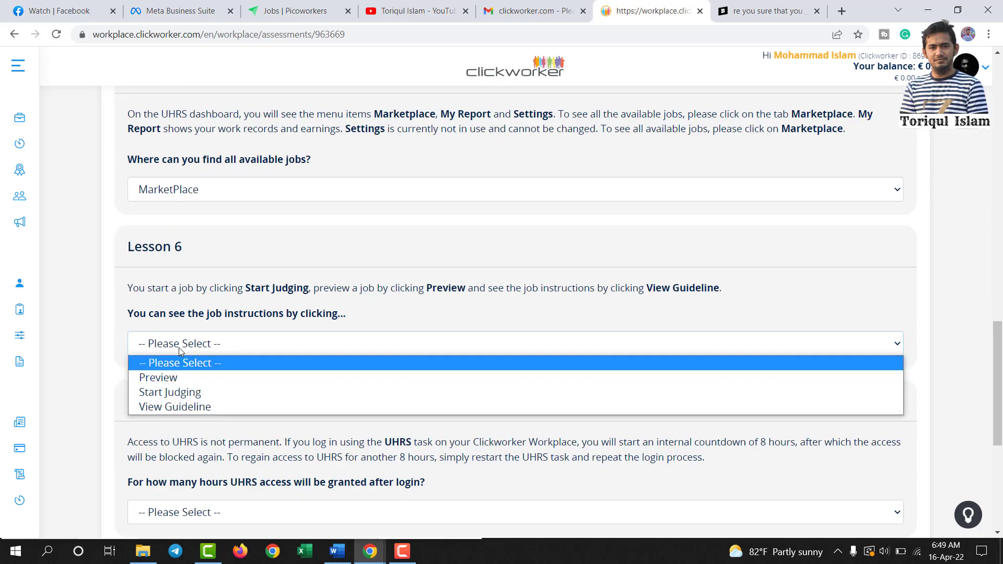
click(175, 406)
- Complete Lessons 7 and 8 with "8 hours" and "No, all information on UHRS is strictly confidential." and save the assessment
scroll(175, 366, down, 4)
click(179, 316)
click(157, 380)
scroll(157, 366, down, 2)
click(178, 358)
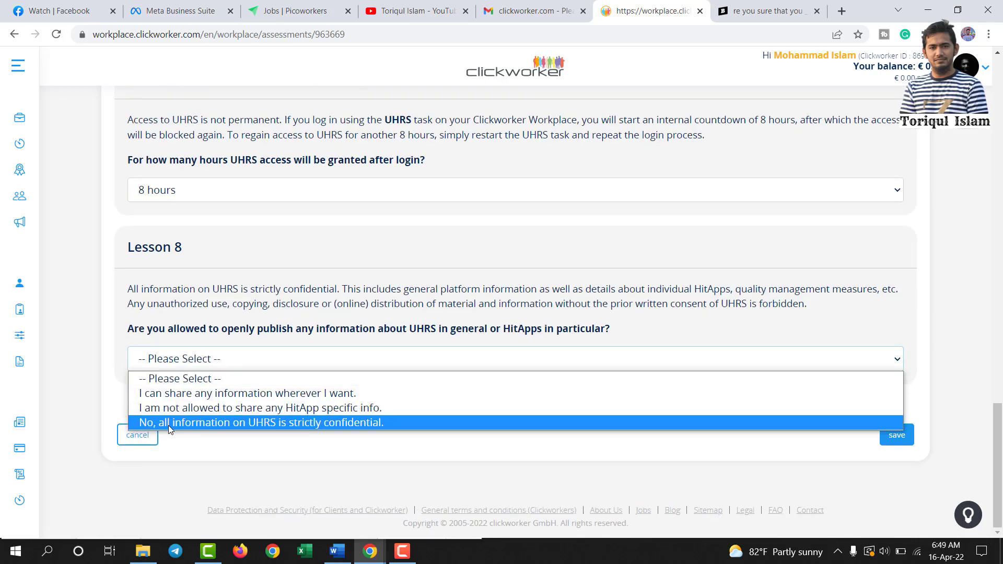
click(169, 422)
click(896, 434)
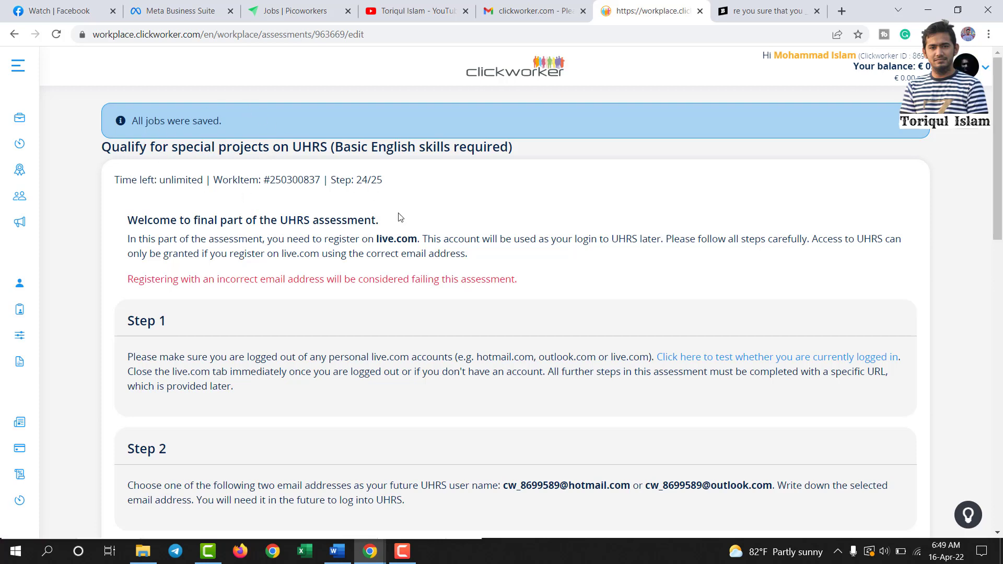
- Read through the Live-ID registration instructions and the Login Test section in the final part of the UHRS assessment
scroll(434, 267, down, 15)
scroll(147, 325, up, 5)
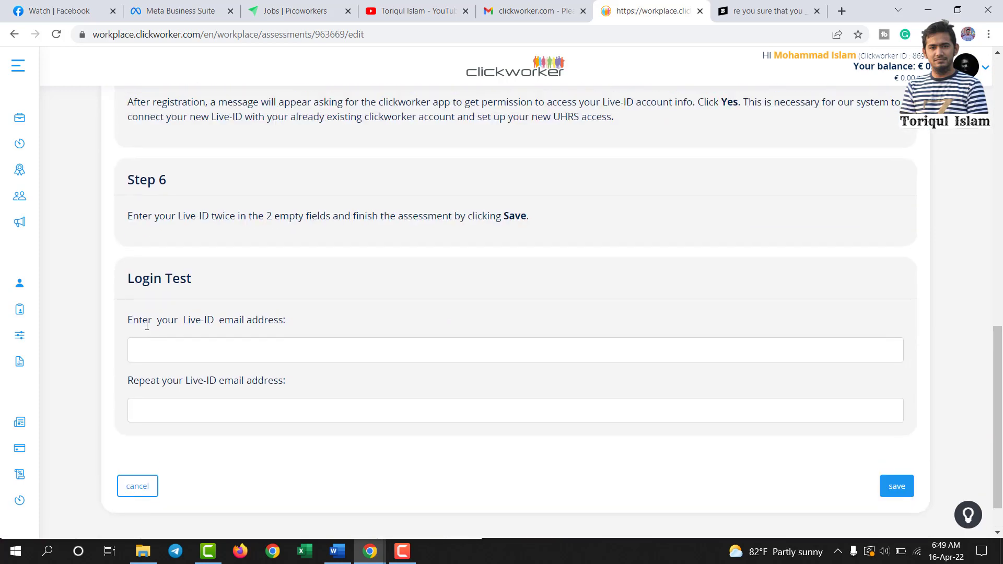
scroll(181, 277, down, 2)
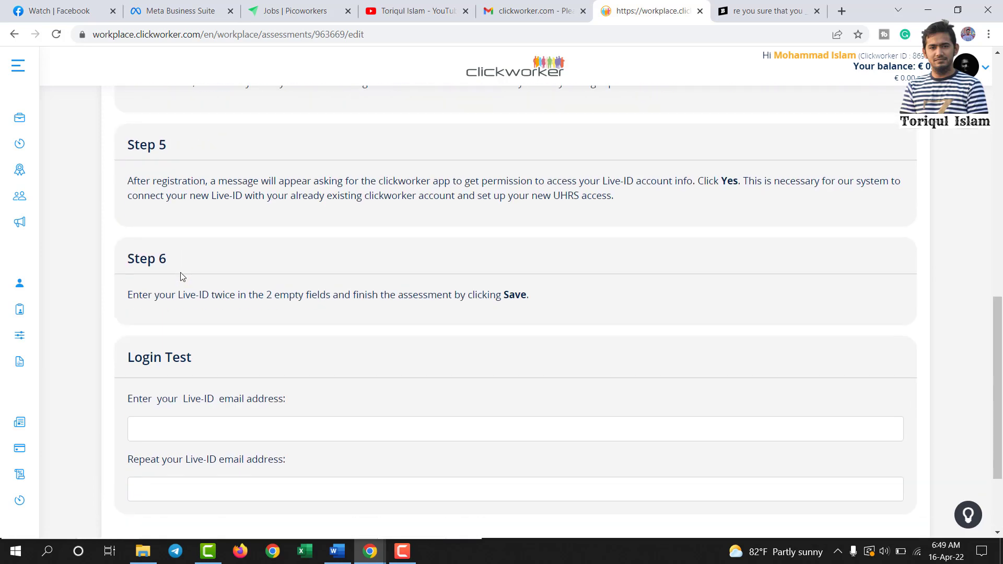
scroll(183, 271, up, 1)
scroll(188, 271, down, 2)
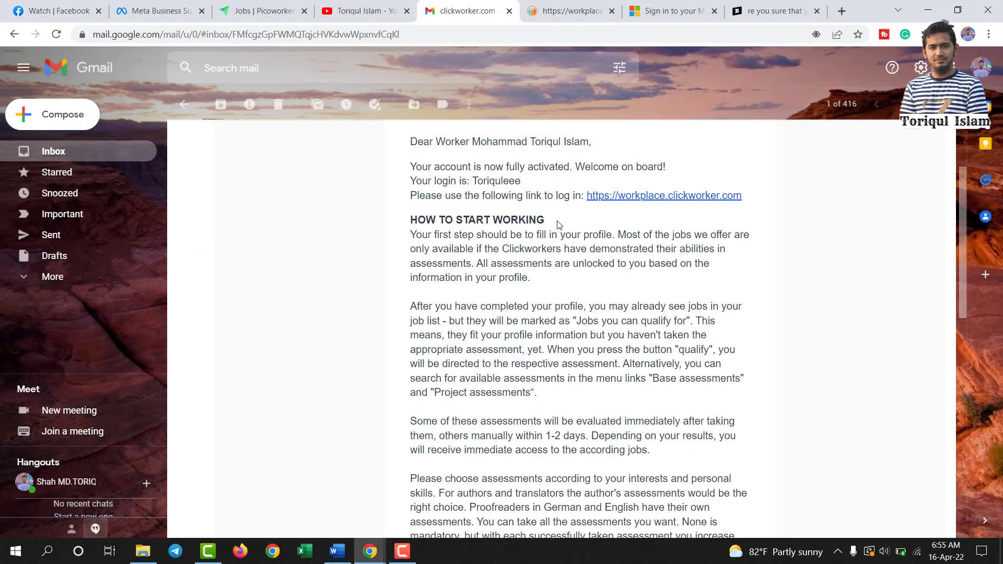
- Review the Clickworker activation email in Gmail, highlighting the subject text "Your user account has been activated" and the greeting line
scroll(556, 225, up, 4)
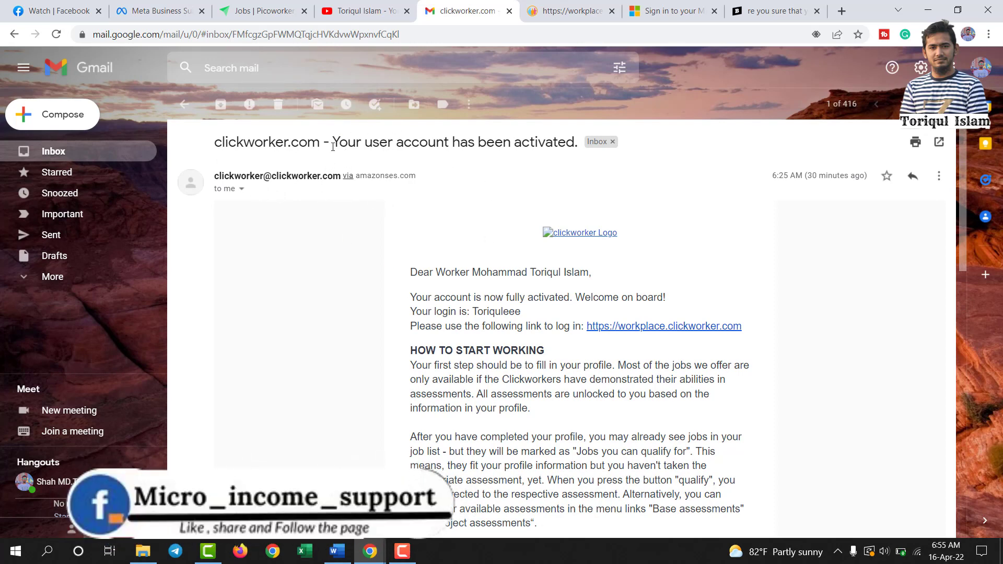
drag(335, 142, 565, 150)
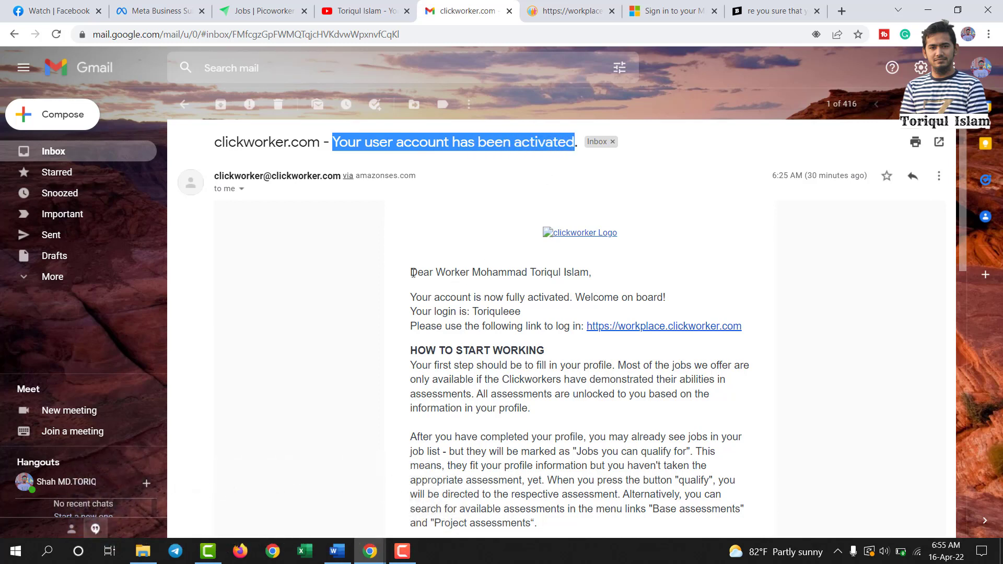
drag(413, 272, 592, 275)
click(434, 308)
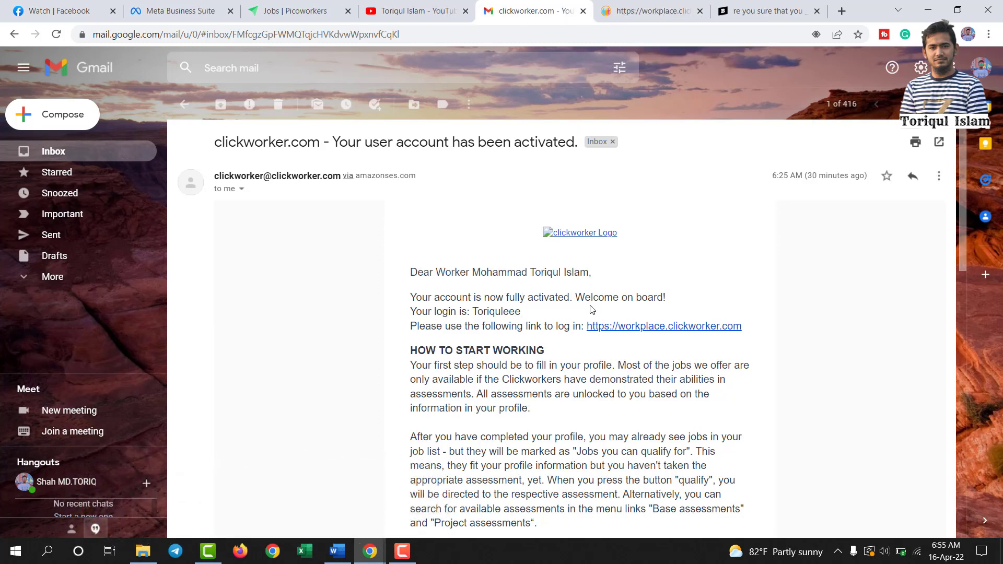
- Open the Clickworker workplace from the login link in the email and close the two leftover browser tabs beside it
click(619, 327)
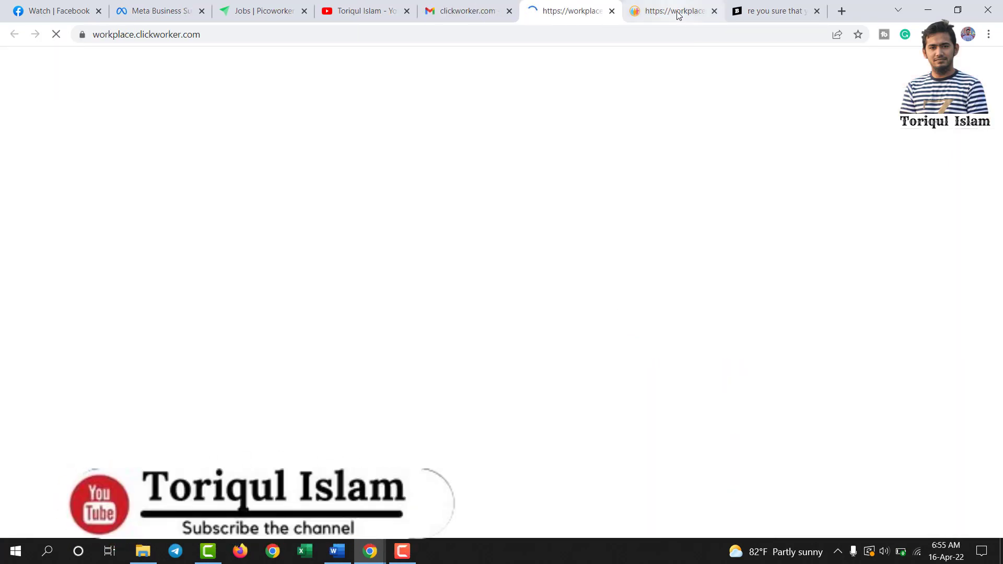
click(448, 11)
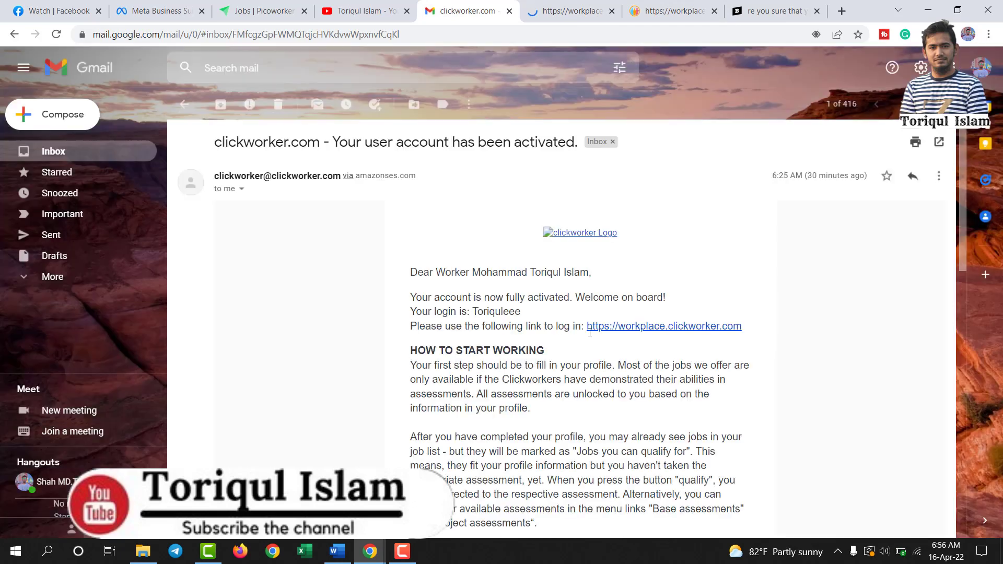
click(543, 5)
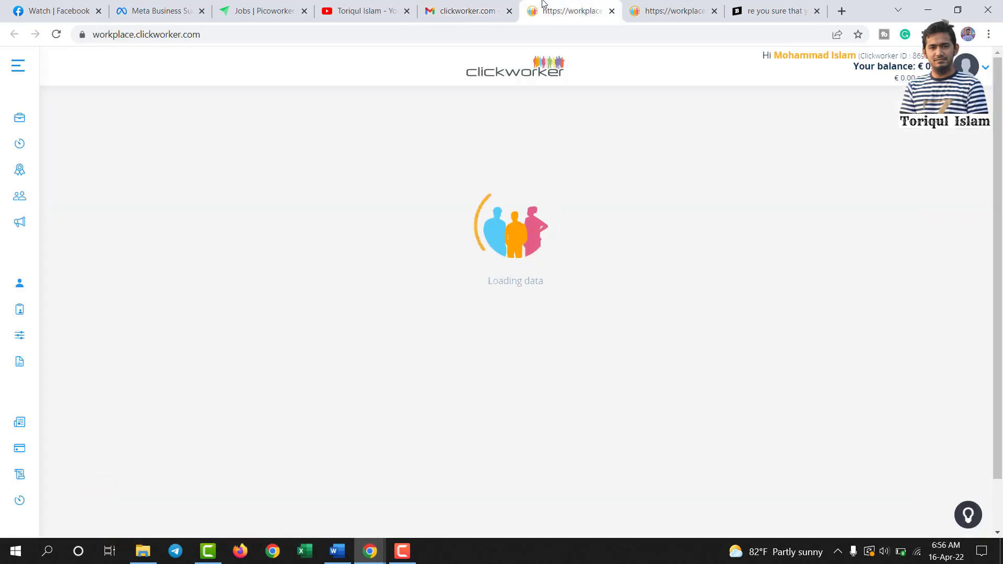
click(714, 11)
click(714, 11)
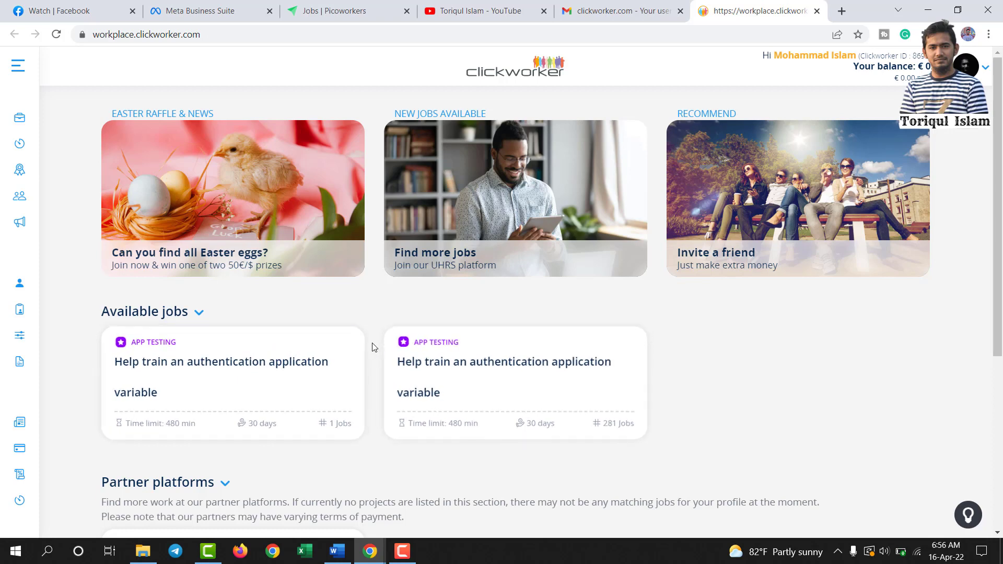
- Look over the available jobs, partner platforms and app jobs on the Clickworker workplace page
scroll(374, 344, down, 5)
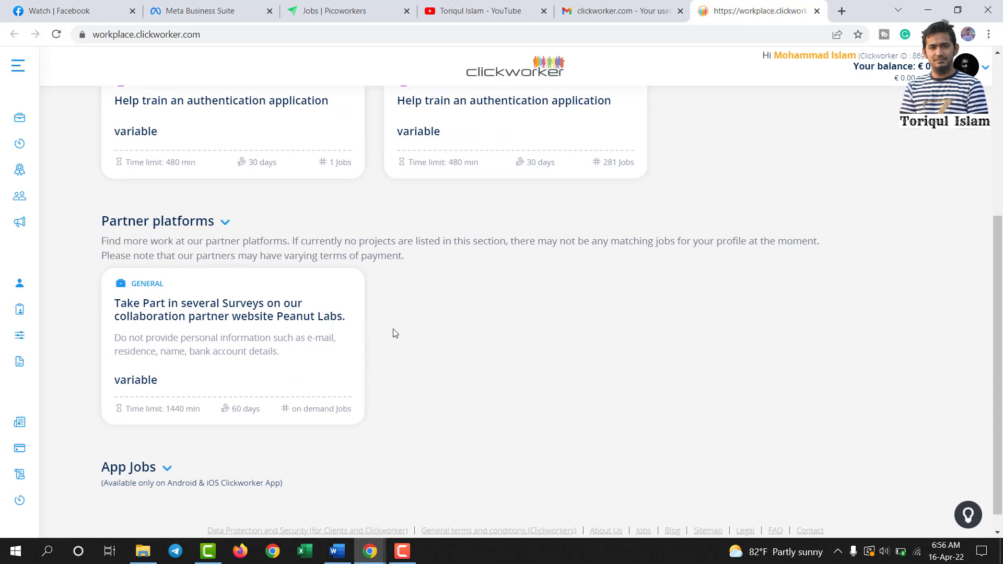
scroll(395, 334, up, 5)
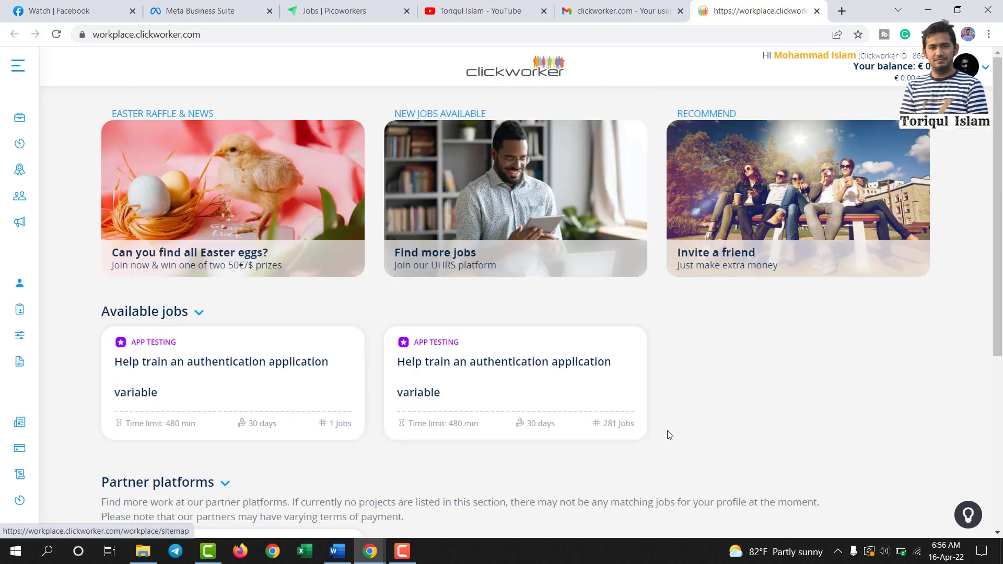
scroll(395, 333, down, 5)
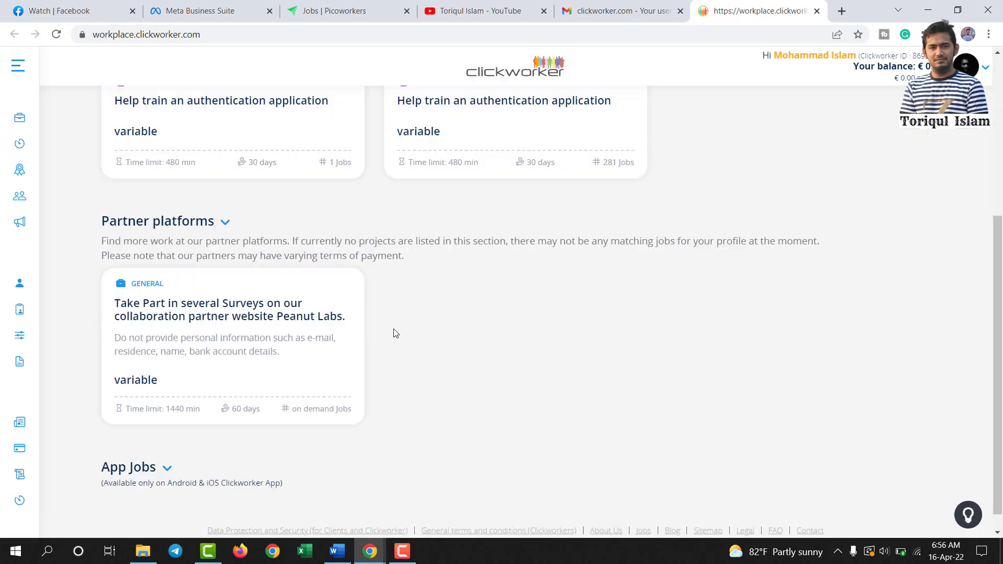